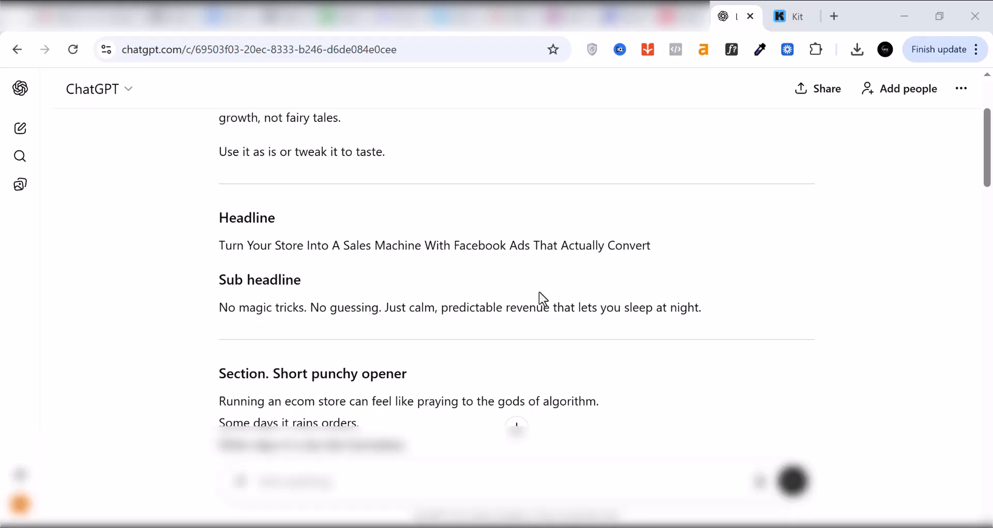
Step: Review the landing page copy in ChatGPT, from the headline and sub headline through the short punchy opener section
{"action": "left_click", "coordinate": [797, 16]}
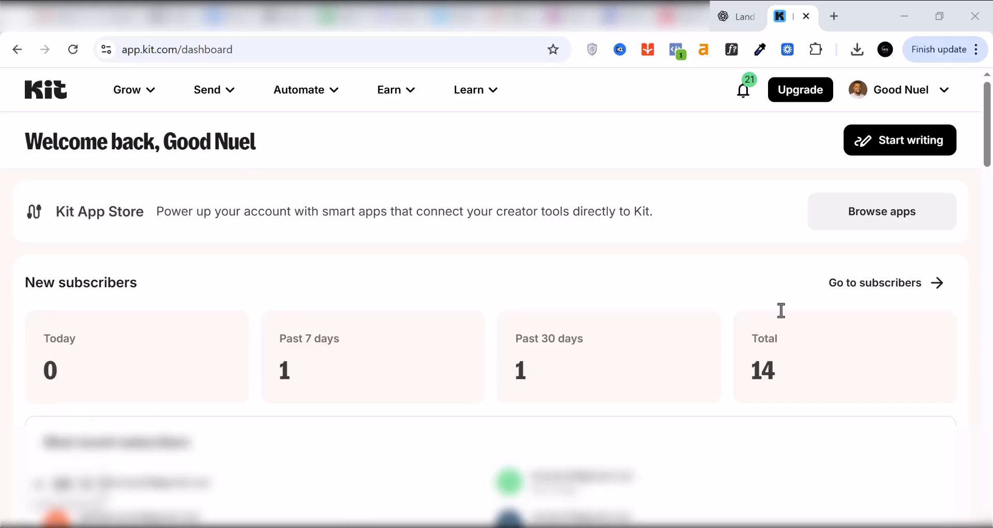
{"action": "left_click", "coordinate": [741, 19]}
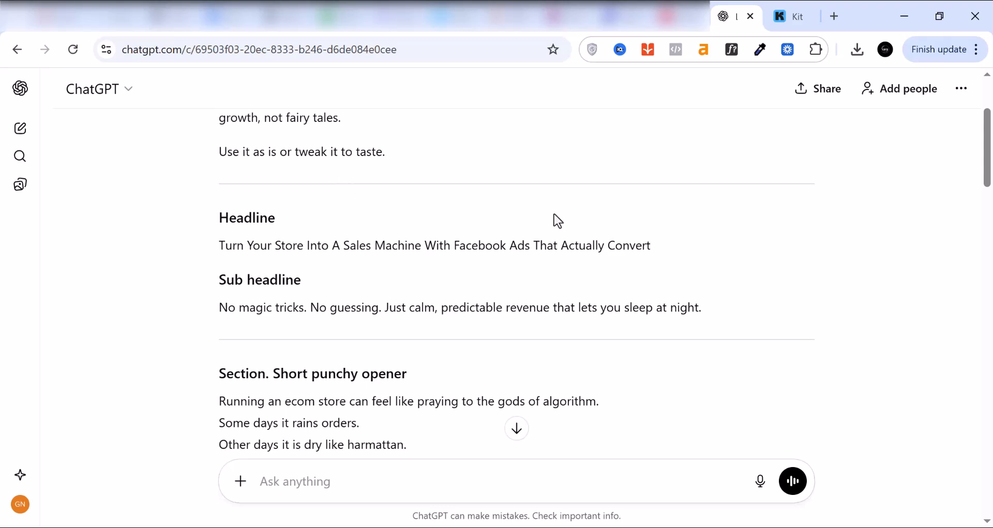
{"action": "scroll", "coordinate": [557, 220], "scroll_direction": "down", "scroll_amount": 2}
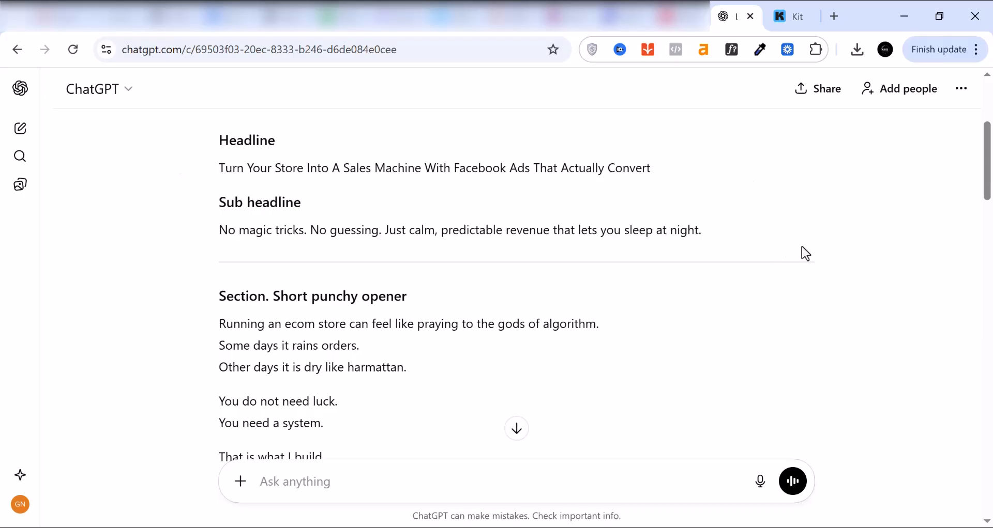
{"action": "scroll", "coordinate": [370, 284], "scroll_direction": "down", "scroll_amount": 2}
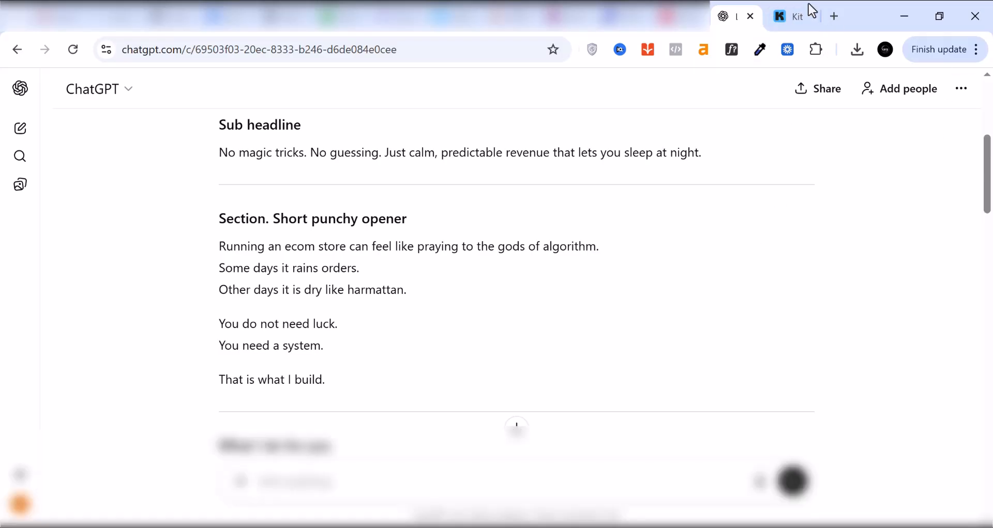
Step: Switch to Kit and start creating a new landing page in Landing Pages & Forms
{"action": "left_click", "coordinate": [797, 16]}
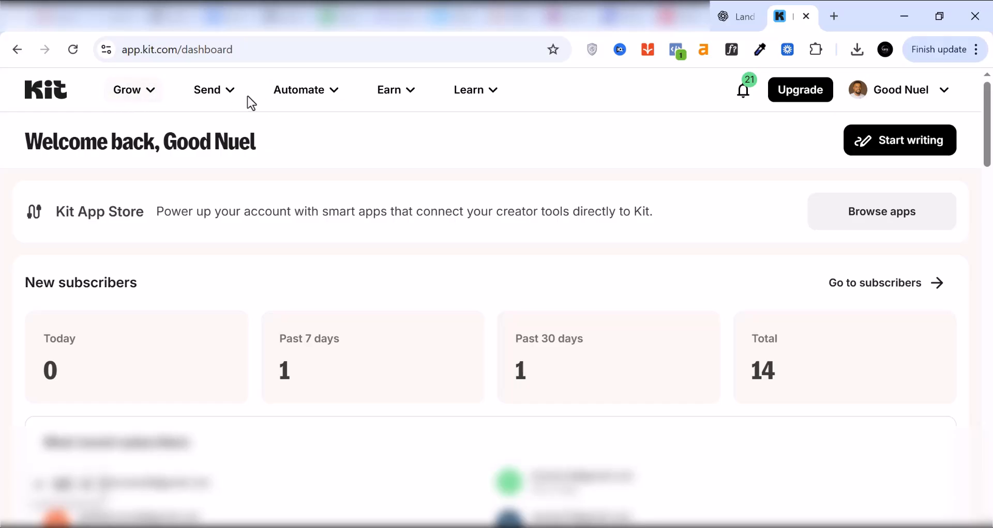
{"action": "left_click", "coordinate": [150, 93]}
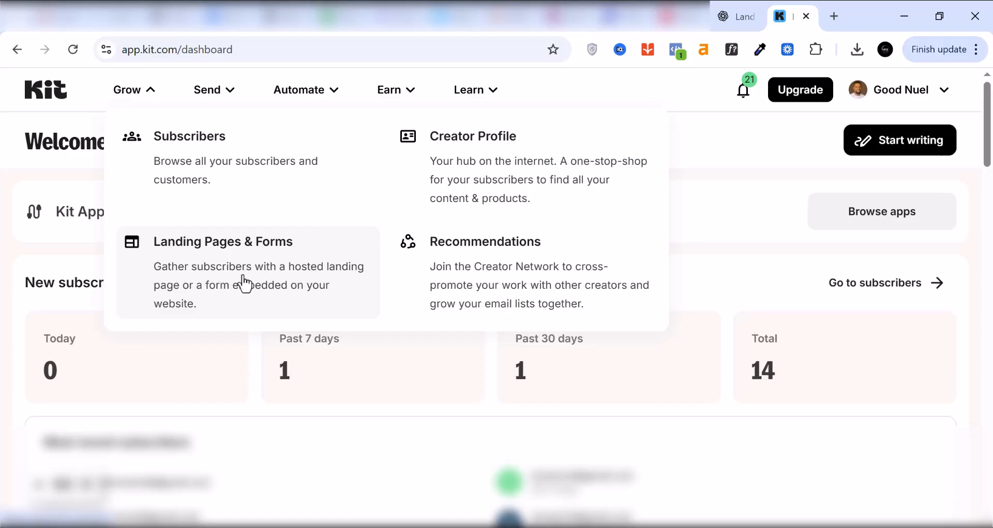
{"action": "left_click", "coordinate": [243, 283]}
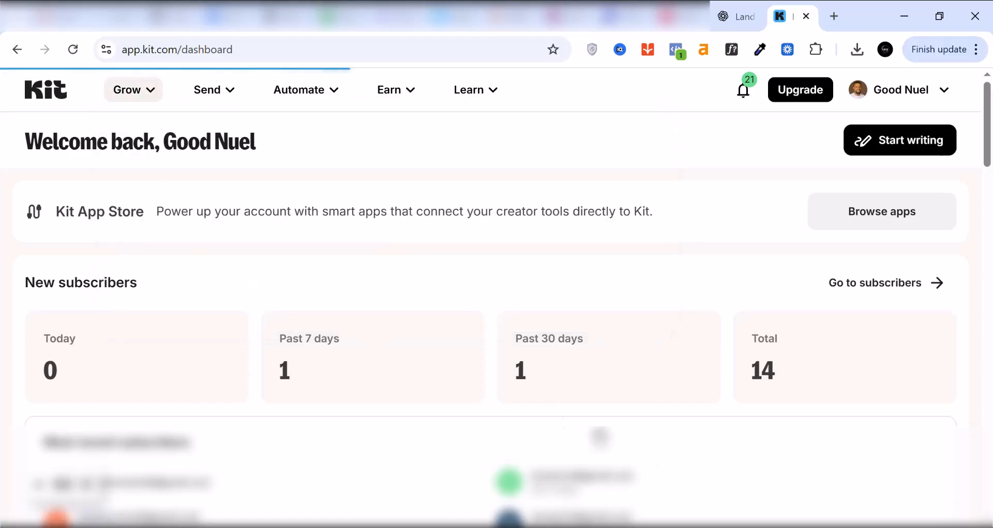
{"action": "scroll", "coordinate": [671, 468], "scroll_direction": "down", "scroll_amount": 5}
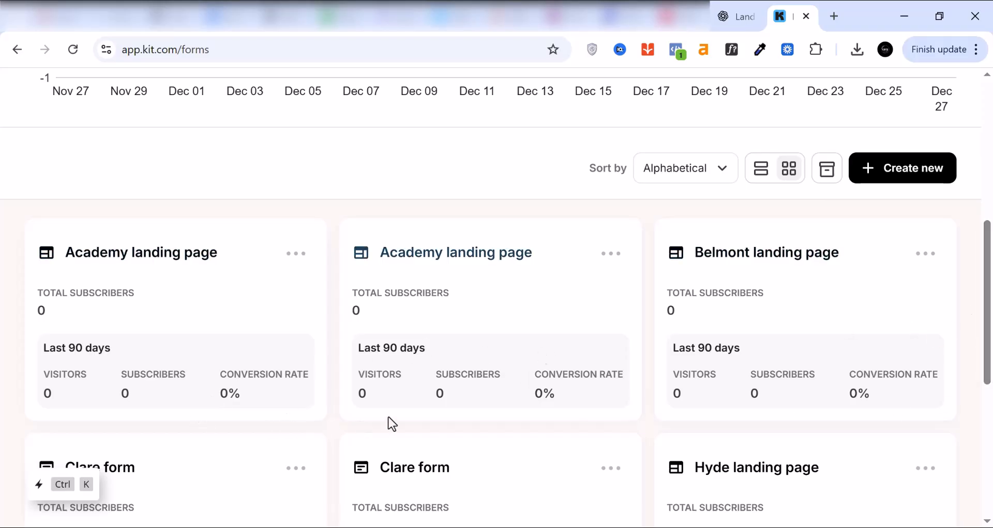
{"action": "left_click", "coordinate": [912, 178]}
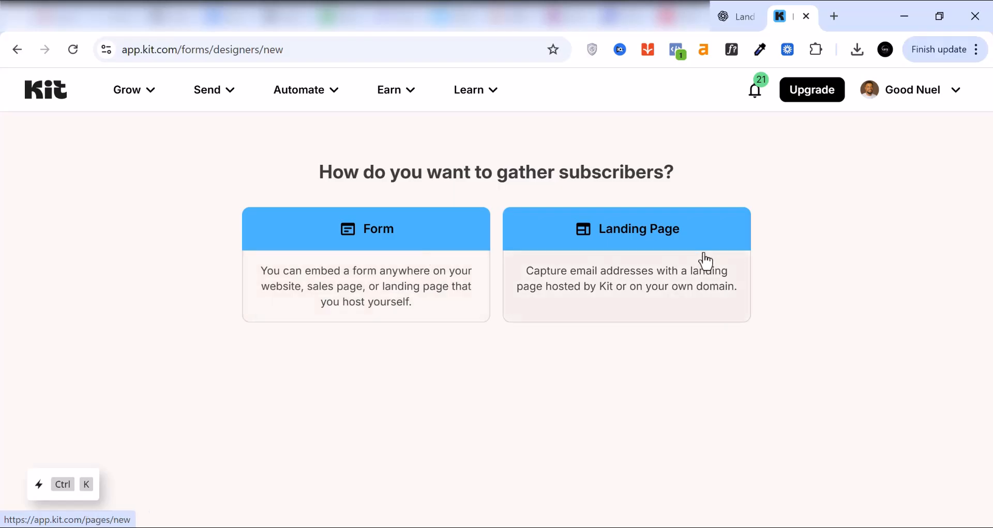
{"action": "left_click", "coordinate": [640, 242]}
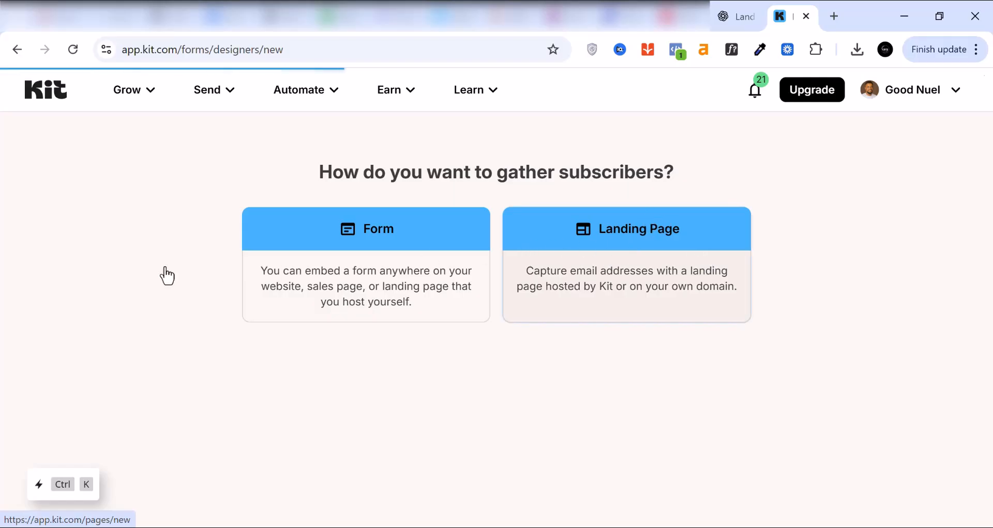
Step: Browse the landing page templates and choose the Hyde template
{"action": "scroll", "coordinate": [158, 329], "scroll_direction": "down", "scroll_amount": 2}
{"action": "scroll", "coordinate": [154, 324], "scroll_direction": "down", "scroll_amount": 1}
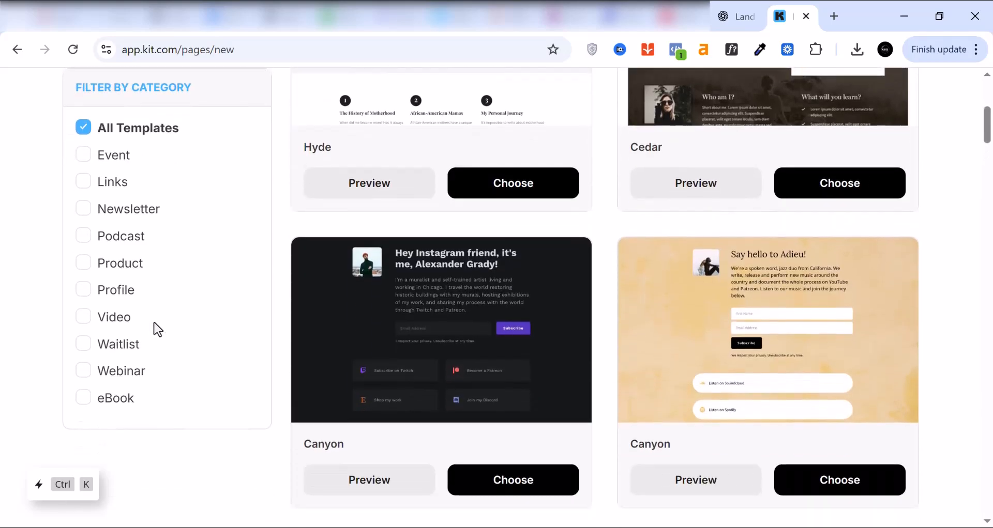
{"action": "scroll", "coordinate": [621, 434], "scroll_direction": "up", "scroll_amount": 4}
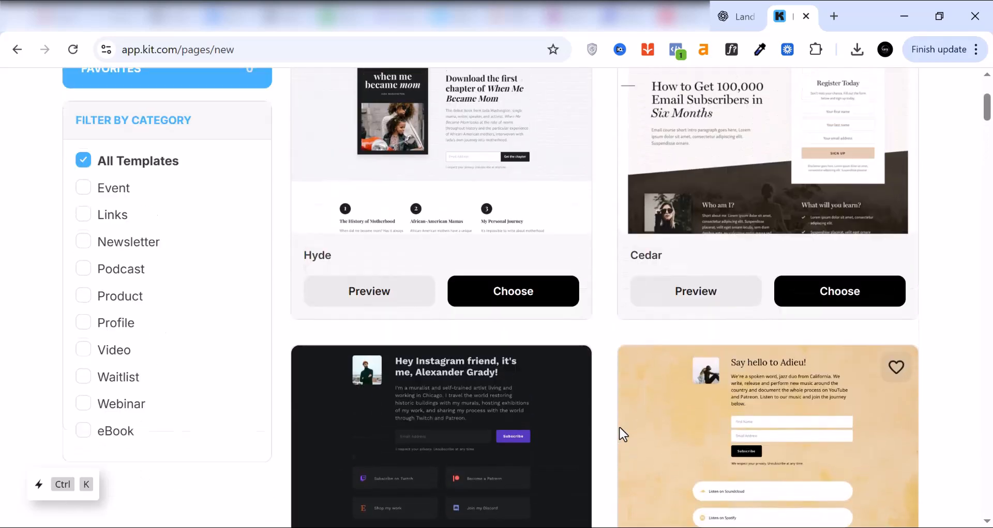
{"action": "scroll", "coordinate": [594, 403], "scroll_direction": "down", "scroll_amount": 6}
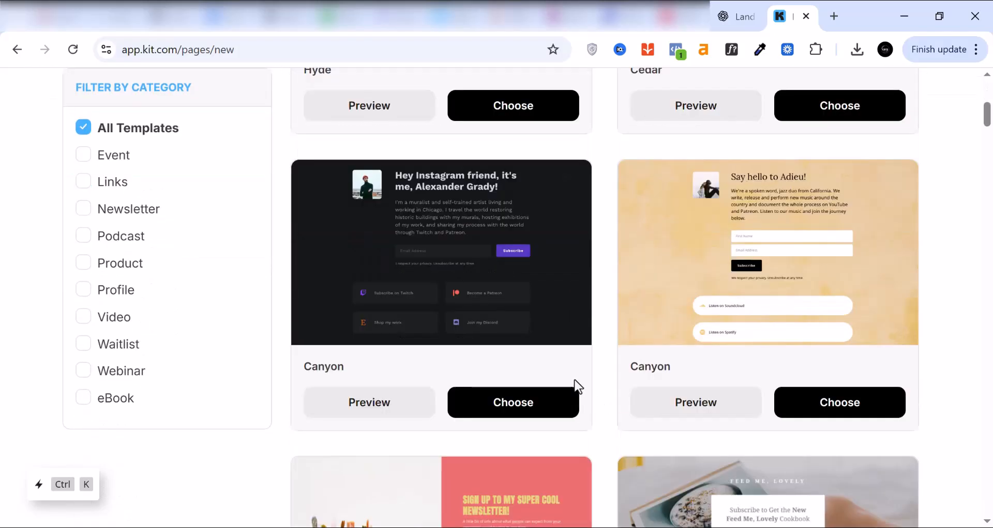
{"action": "scroll", "coordinate": [574, 384], "scroll_direction": "down", "scroll_amount": 1}
{"action": "scroll", "coordinate": [573, 380], "scroll_direction": "down", "scroll_amount": 3}
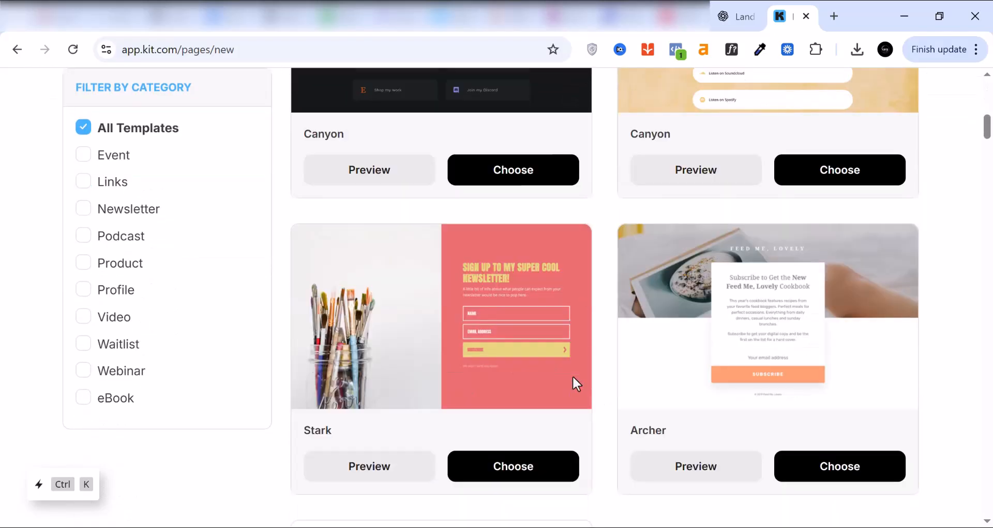
{"action": "scroll", "coordinate": [572, 380], "scroll_direction": "down", "scroll_amount": 5}
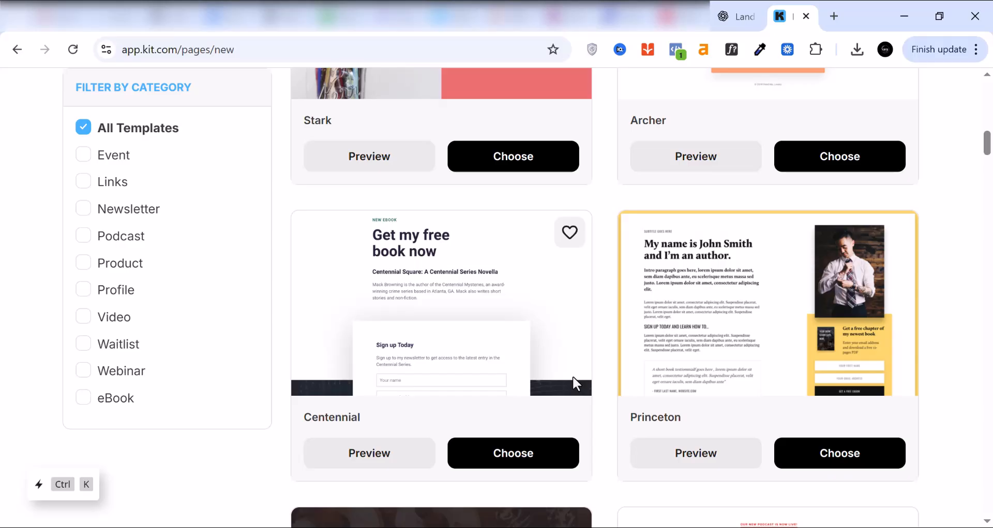
{"action": "scroll", "coordinate": [572, 377], "scroll_direction": "up", "scroll_amount": 5}
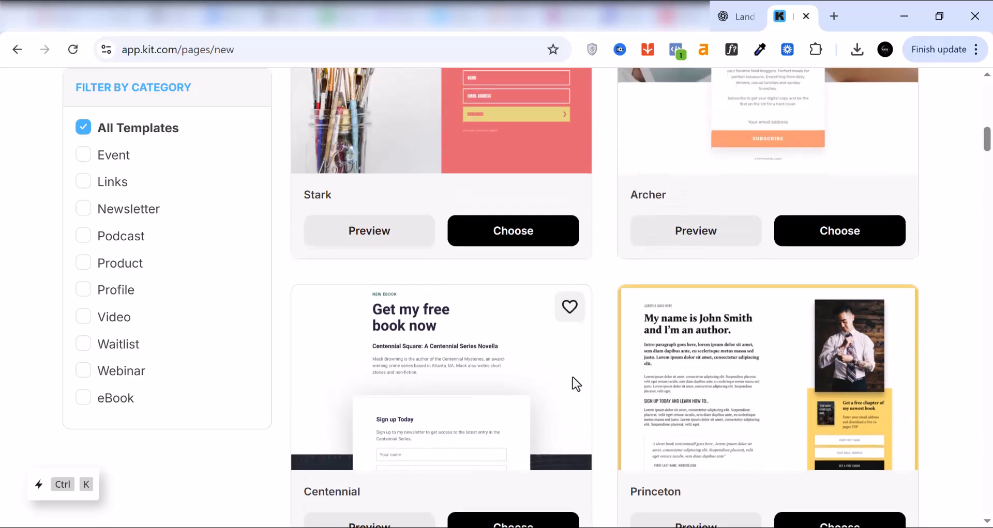
{"action": "scroll", "coordinate": [571, 378], "scroll_direction": "up", "scroll_amount": 4}
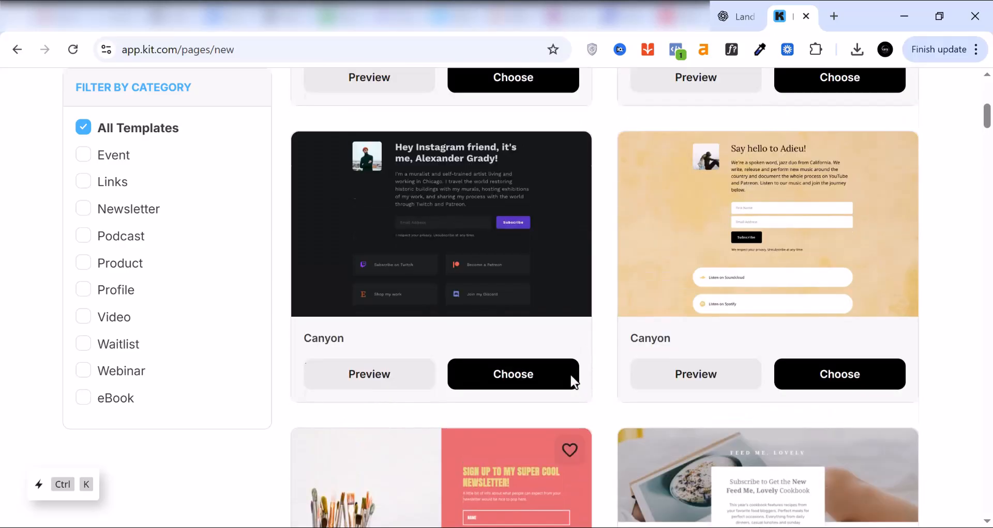
{"action": "scroll", "coordinate": [571, 376], "scroll_direction": "up", "scroll_amount": 5}
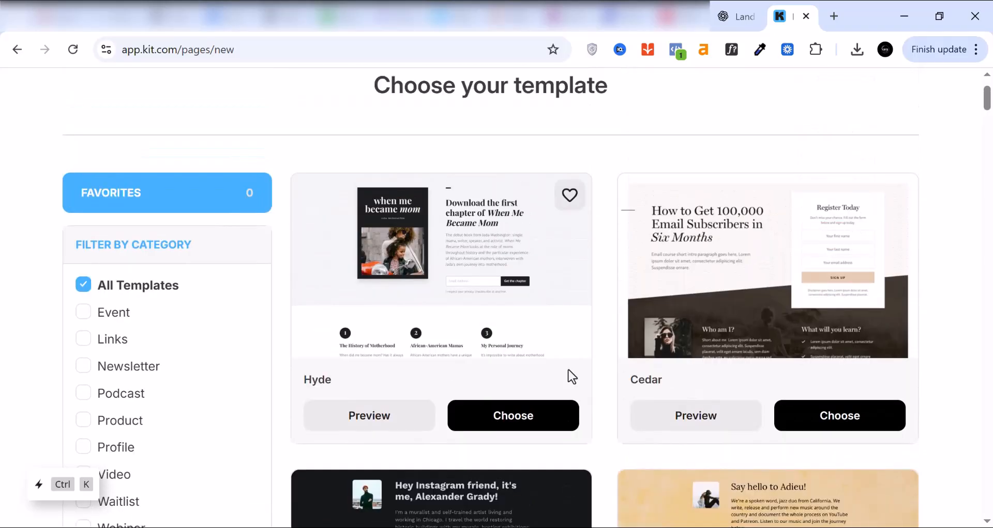
{"action": "left_click", "coordinate": [508, 422]}
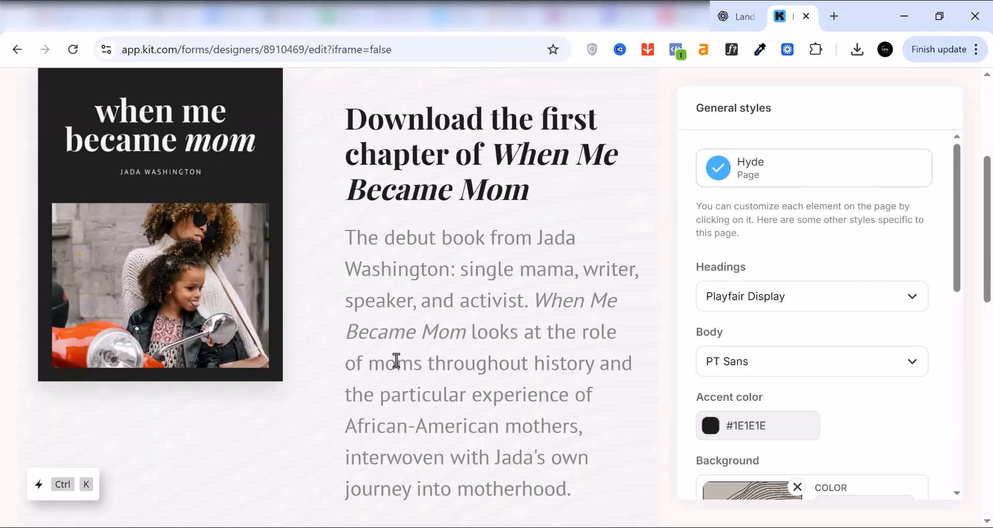
Step: Examine the Hyde template's content sections, general style options and the email address field's styles
{"action": "scroll", "coordinate": [396, 361], "scroll_direction": "down", "scroll_amount": 10}
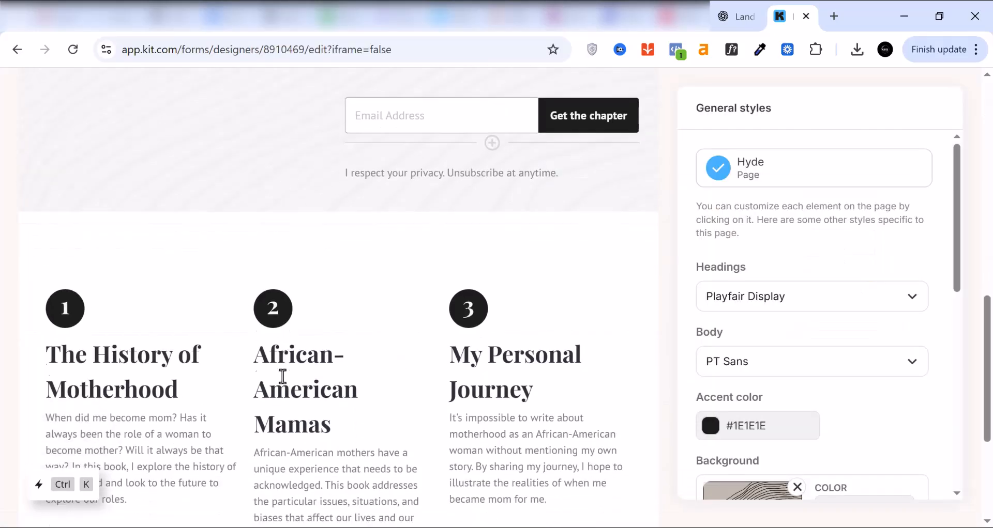
{"action": "scroll", "coordinate": [285, 373], "scroll_direction": "down", "scroll_amount": 2}
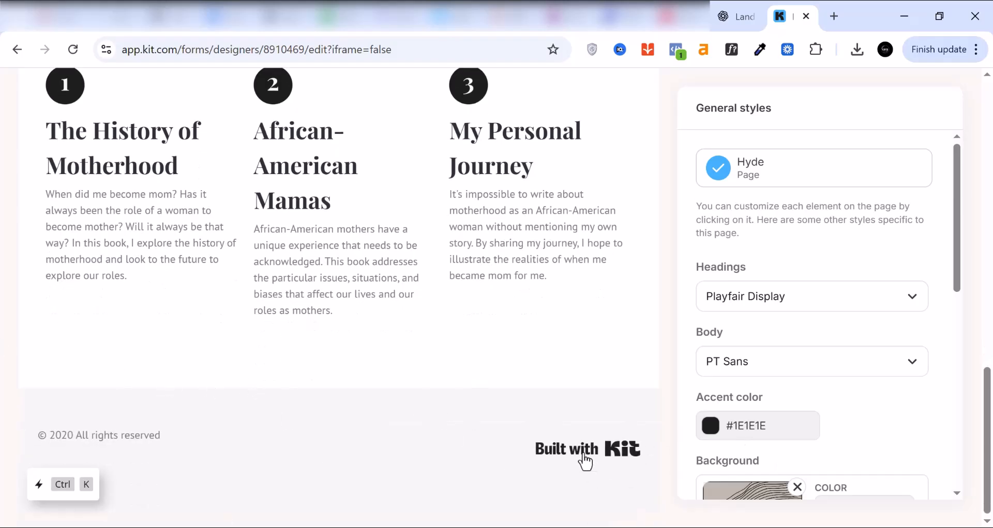
{"action": "scroll", "coordinate": [913, 347], "scroll_direction": "down", "scroll_amount": 3}
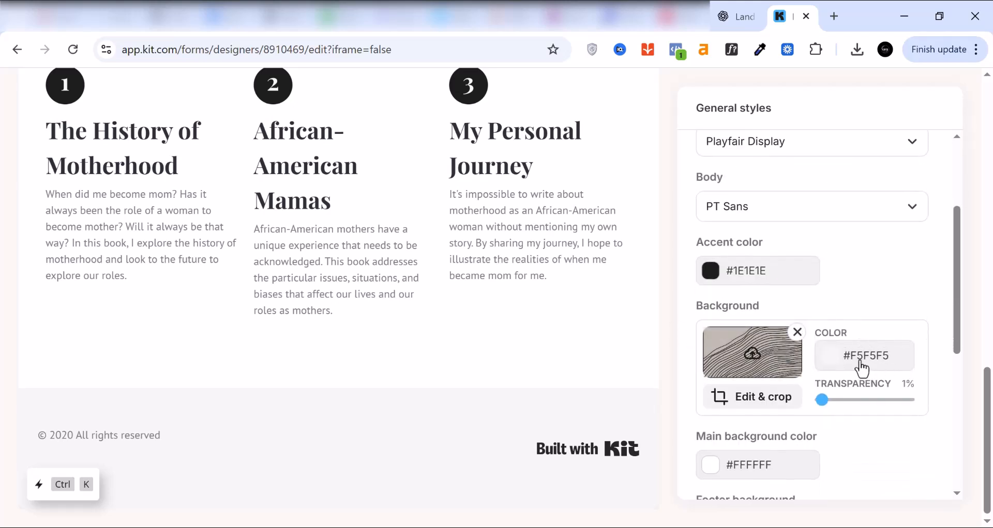
{"action": "scroll", "coordinate": [858, 368], "scroll_direction": "down", "scroll_amount": 4}
{"action": "scroll", "coordinate": [857, 361], "scroll_direction": "up", "scroll_amount": 8}
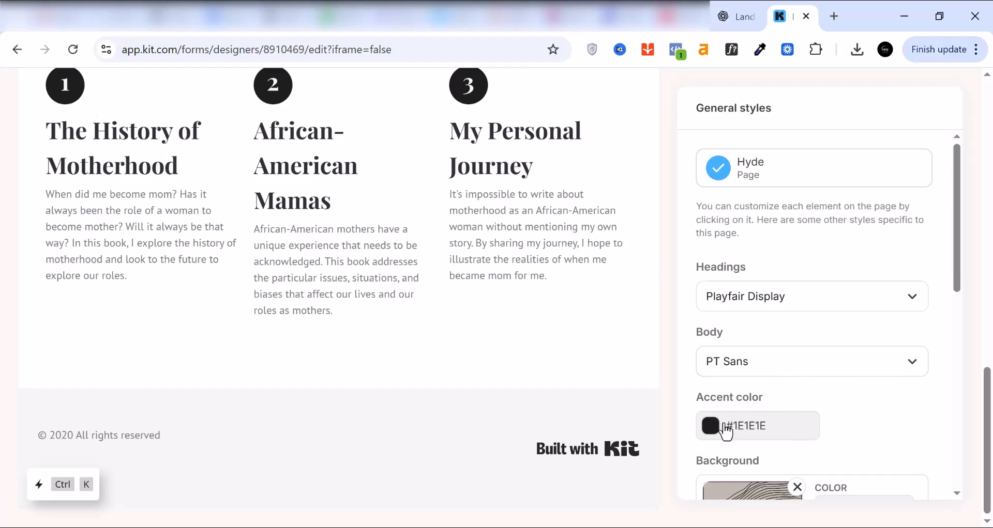
{"action": "scroll", "coordinate": [808, 274], "scroll_direction": "up", "scroll_amount": 10}
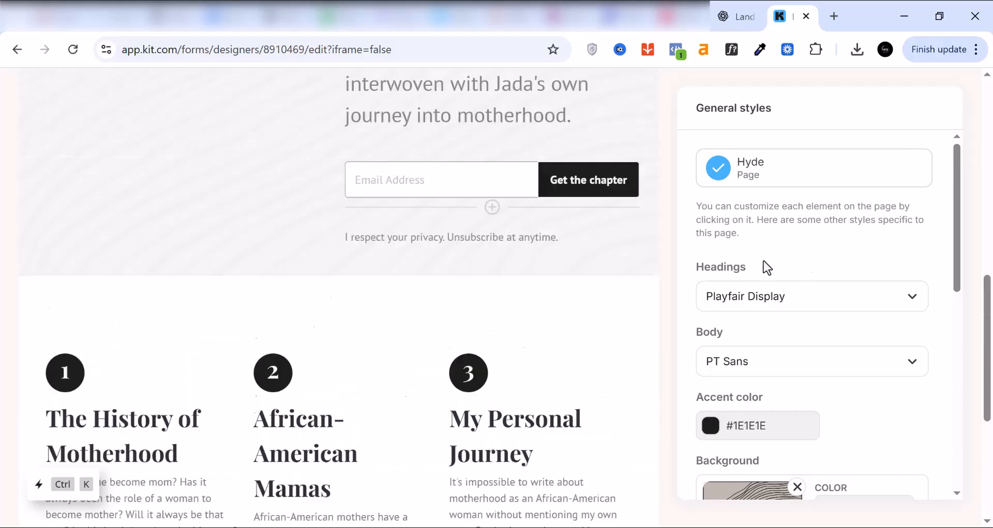
{"action": "scroll", "coordinate": [465, 461], "scroll_direction": "up", "scroll_amount": 2}
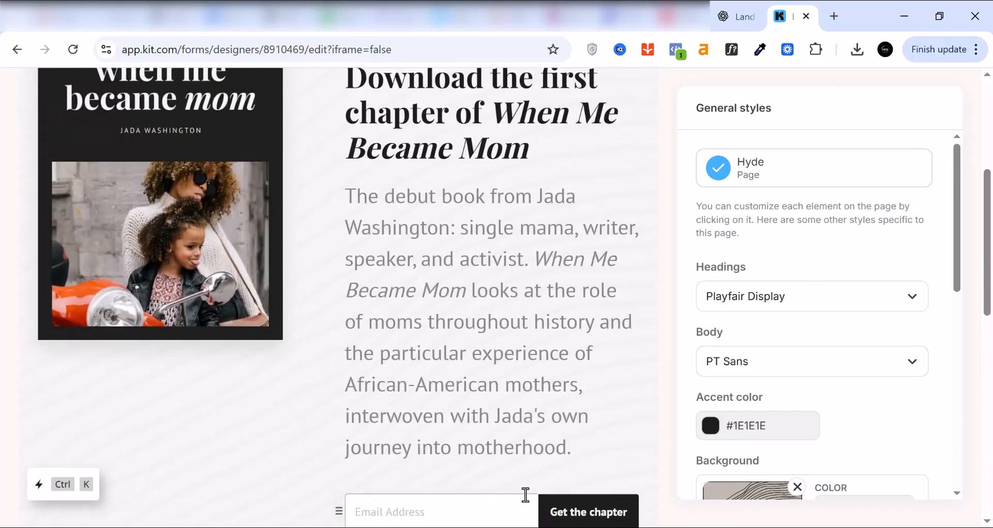
{"action": "scroll", "coordinate": [486, 485], "scroll_direction": "down", "scroll_amount": 3}
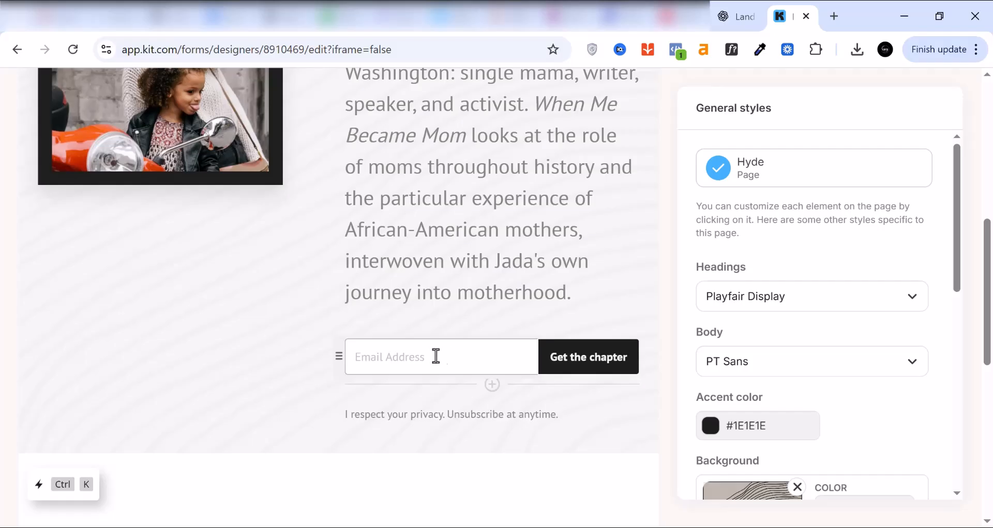
{"action": "left_click", "coordinate": [451, 356]}
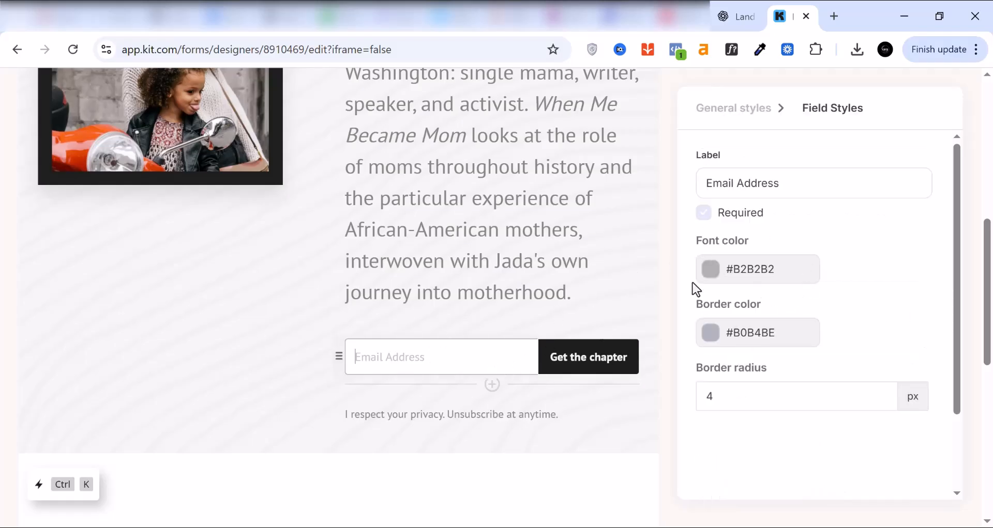
{"action": "scroll", "coordinate": [393, 268], "scroll_direction": "up", "scroll_amount": 1}
{"action": "scroll", "coordinate": [393, 268], "scroll_direction": "up", "scroll_amount": 5}
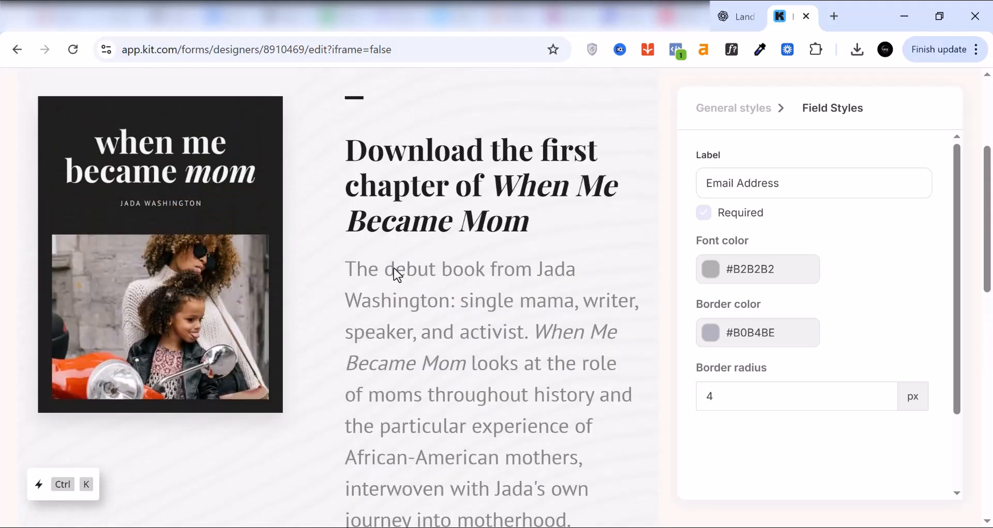
Step: Rename the landing page as "Facebook ads"
{"action": "scroll", "coordinate": [199, 197], "scroll_direction": "up", "scroll_amount": 2}
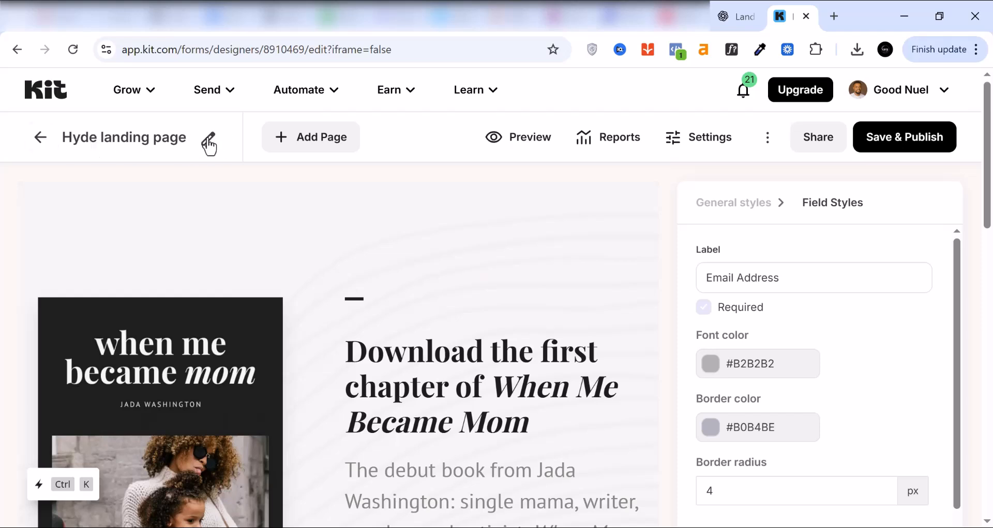
{"action": "left_click", "coordinate": [209, 146]}
{"action": "type", "text": "Facebook ads"}
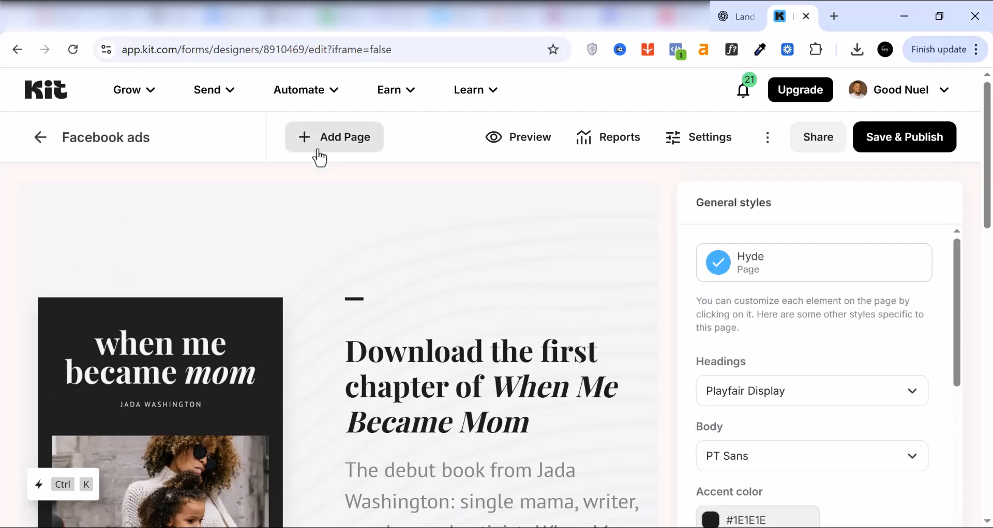
Step: Add a Thank You Page to the landing page and return to the Facebook ads page
{"action": "left_click", "coordinate": [305, 147]}
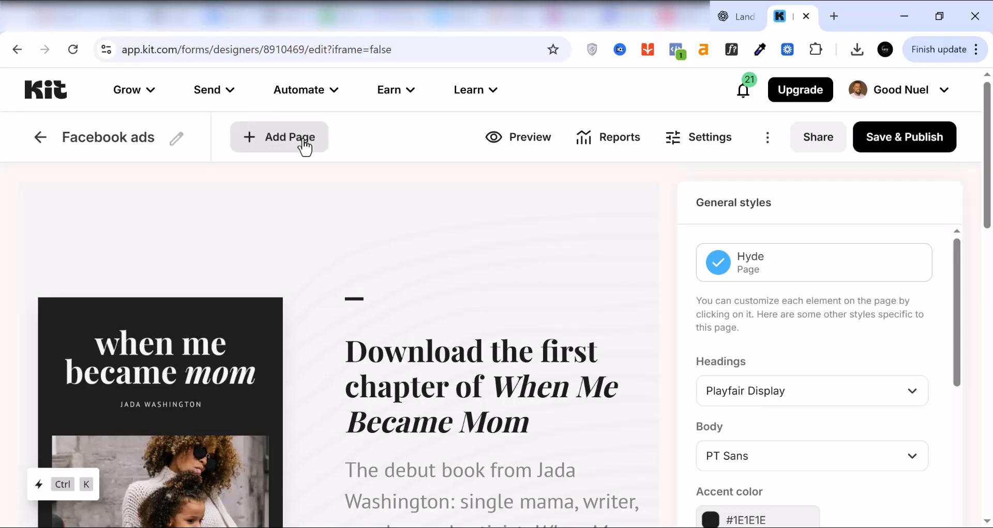
{"action": "left_click", "coordinate": [251, 140]}
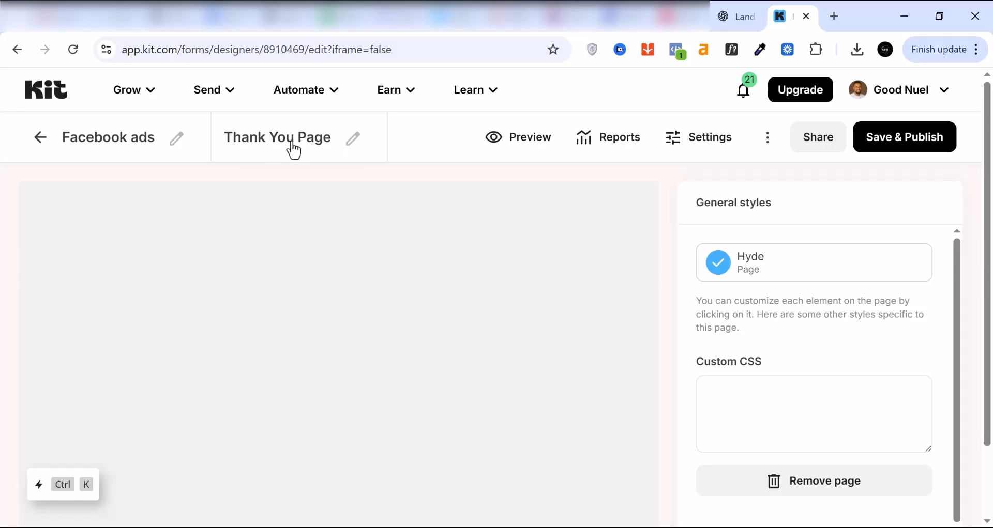
{"action": "left_click", "coordinate": [125, 139]}
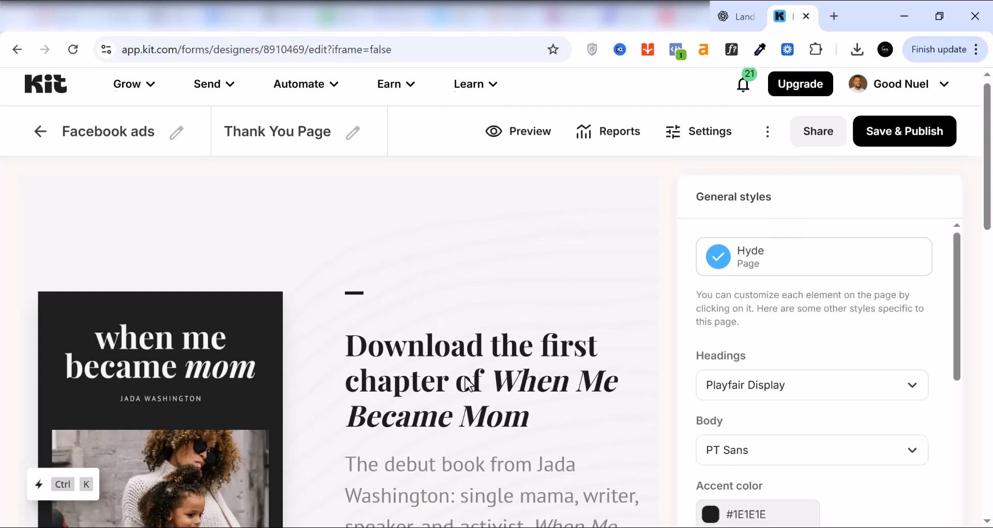
Step: Examine the headline's header style options and the hero section down to the email form
{"action": "scroll", "coordinate": [470, 383], "scroll_direction": "down", "scroll_amount": 3}
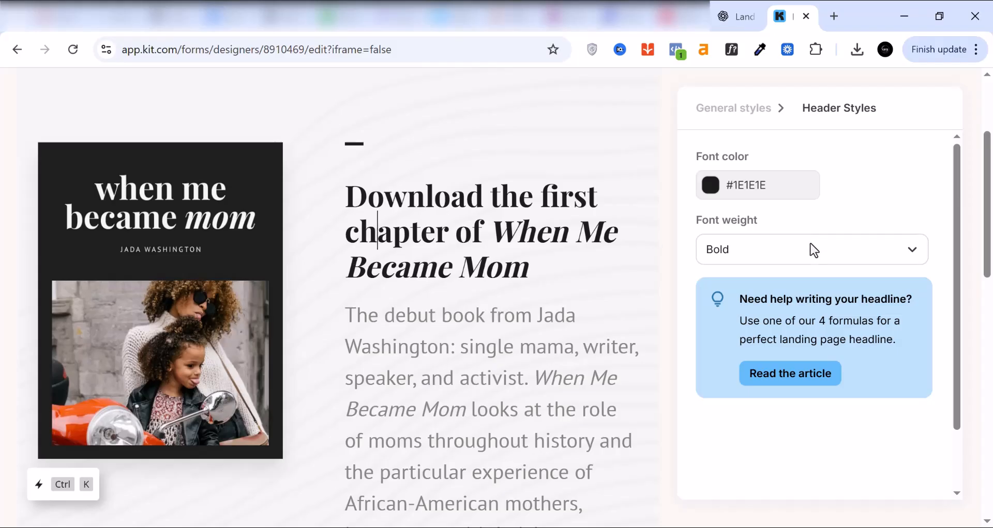
{"action": "scroll", "coordinate": [809, 250], "scroll_direction": "up", "scroll_amount": 3}
{"action": "scroll", "coordinate": [807, 256], "scroll_direction": "down", "scroll_amount": 3}
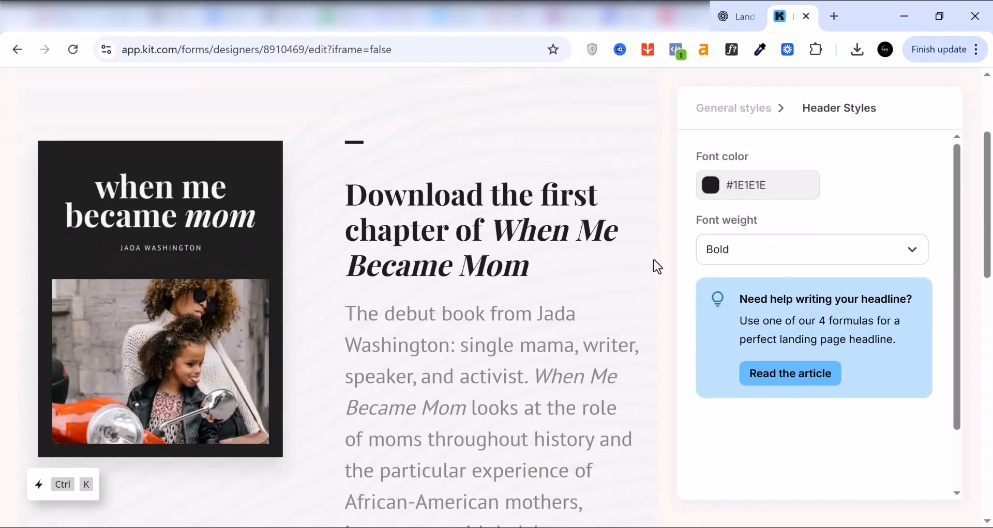
{"action": "scroll", "coordinate": [272, 279], "scroll_direction": "down", "scroll_amount": 1}
{"action": "scroll", "coordinate": [458, 387], "scroll_direction": "down", "scroll_amount": 7}
{"action": "scroll", "coordinate": [458, 390], "scroll_direction": "up", "scroll_amount": 4}
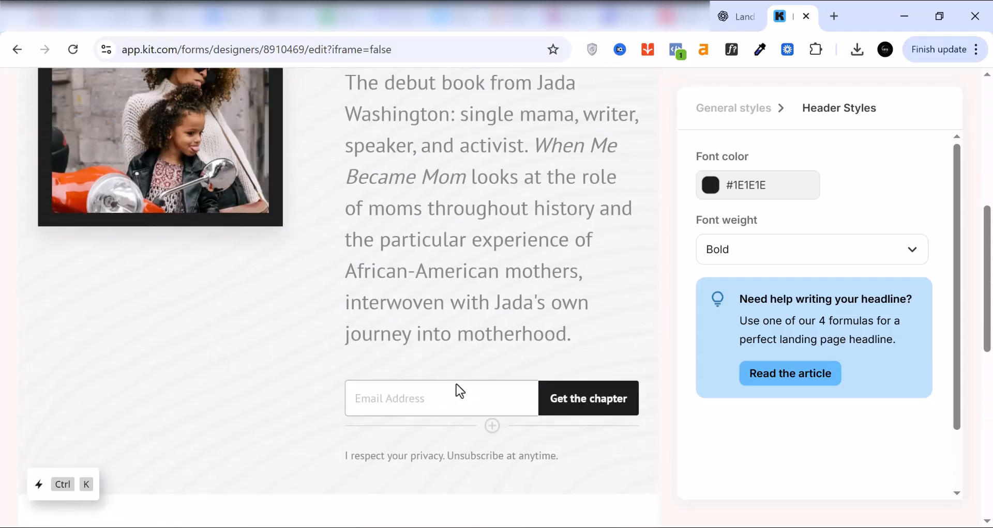
{"action": "scroll", "coordinate": [459, 391], "scroll_direction": "up", "scroll_amount": 3}
Step: Change the landing page's heading font to Merriweather Sans in the general styles
{"action": "left_click", "coordinate": [668, 356]}
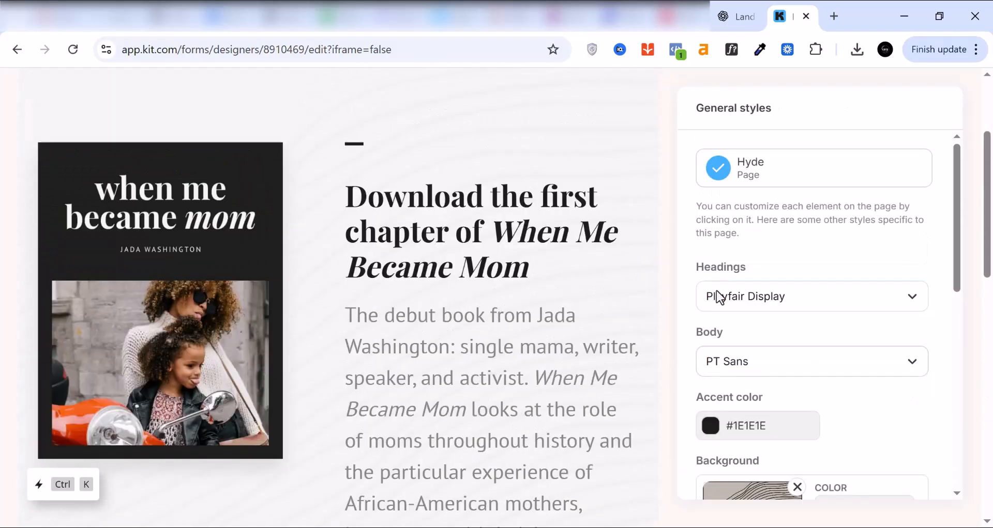
{"action": "left_click", "coordinate": [815, 294]}
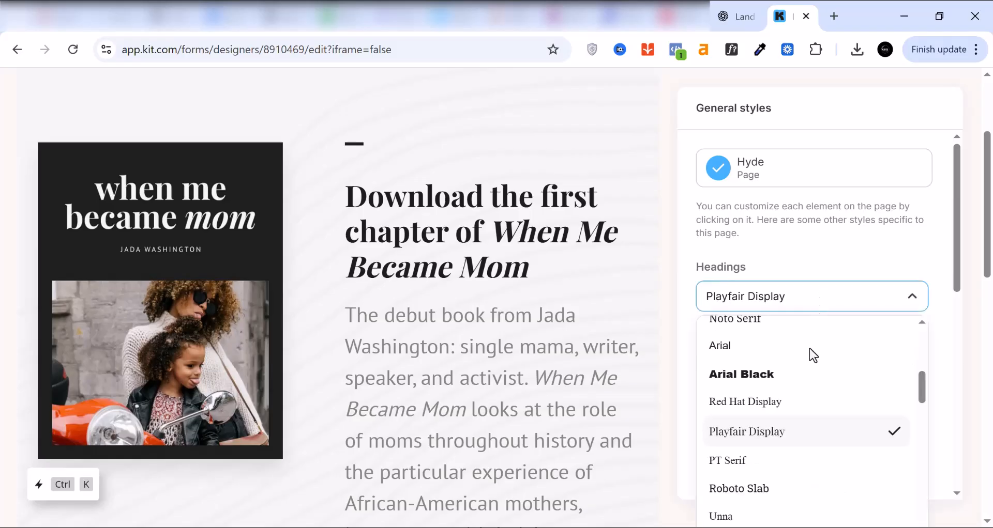
{"action": "scroll", "coordinate": [752, 473], "scroll_direction": "down", "scroll_amount": 2}
{"action": "scroll", "coordinate": [755, 475], "scroll_direction": "down", "scroll_amount": 5}
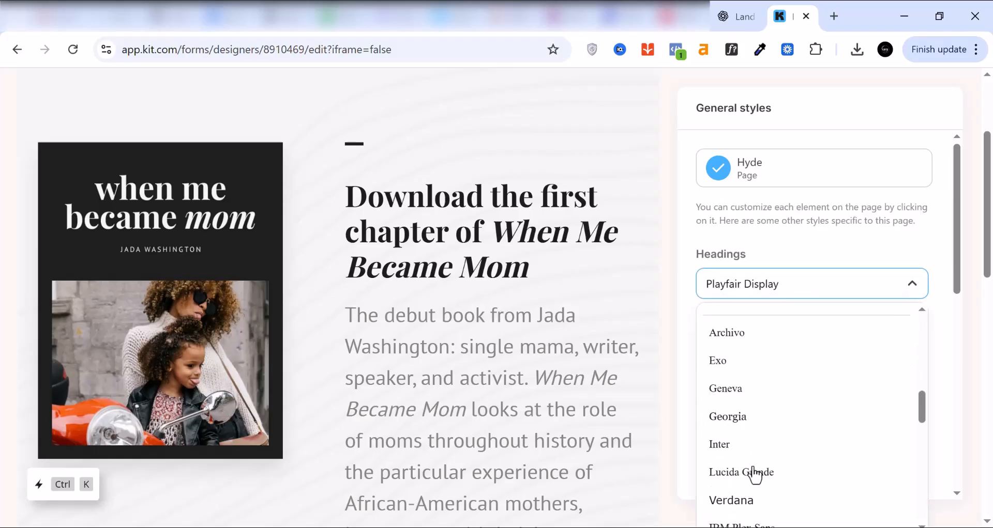
{"action": "scroll", "coordinate": [755, 475], "scroll_direction": "down", "scroll_amount": 4}
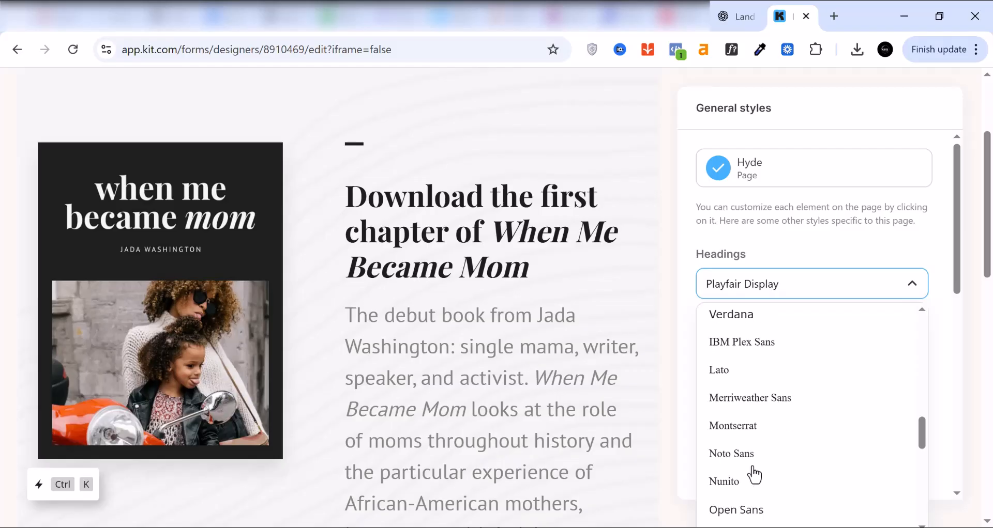
{"action": "scroll", "coordinate": [753, 472], "scroll_direction": "down", "scroll_amount": 3}
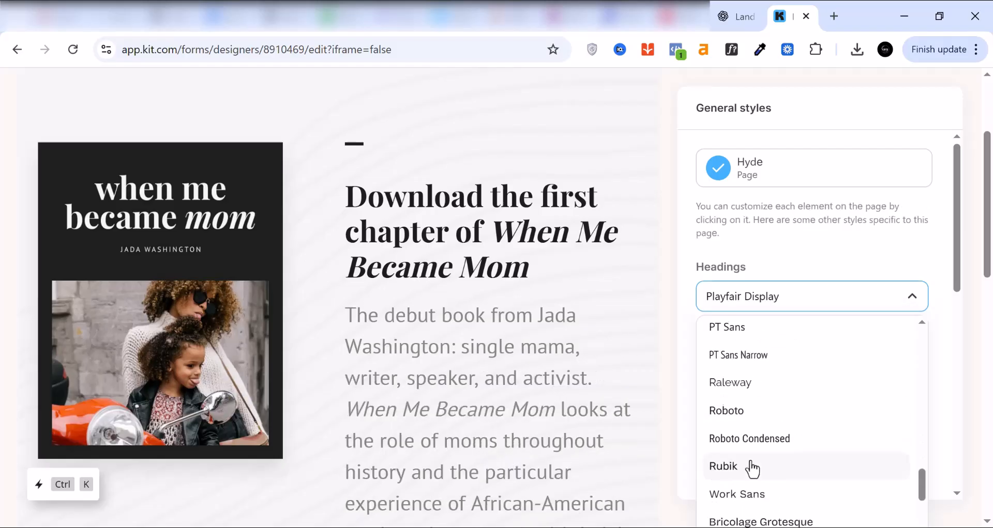
{"action": "scroll", "coordinate": [752, 470], "scroll_direction": "down", "scroll_amount": 3}
{"action": "scroll", "coordinate": [752, 470], "scroll_direction": "down", "scroll_amount": 1}
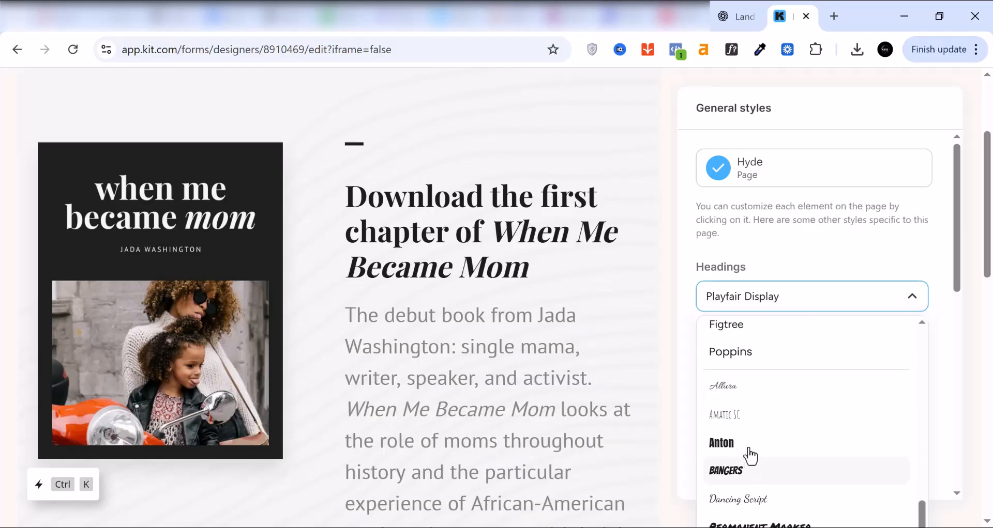
{"action": "scroll", "coordinate": [751, 445], "scroll_direction": "down", "scroll_amount": 3}
{"action": "scroll", "coordinate": [749, 454], "scroll_direction": "up", "scroll_amount": 3}
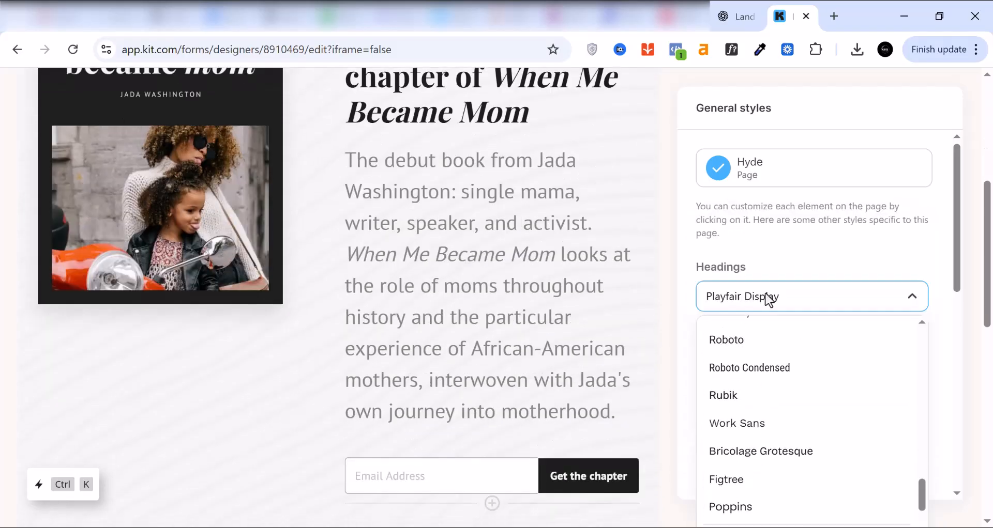
{"action": "scroll", "coordinate": [776, 435], "scroll_direction": "up", "scroll_amount": 2}
{"action": "scroll", "coordinate": [773, 434], "scroll_direction": "up", "scroll_amount": 4}
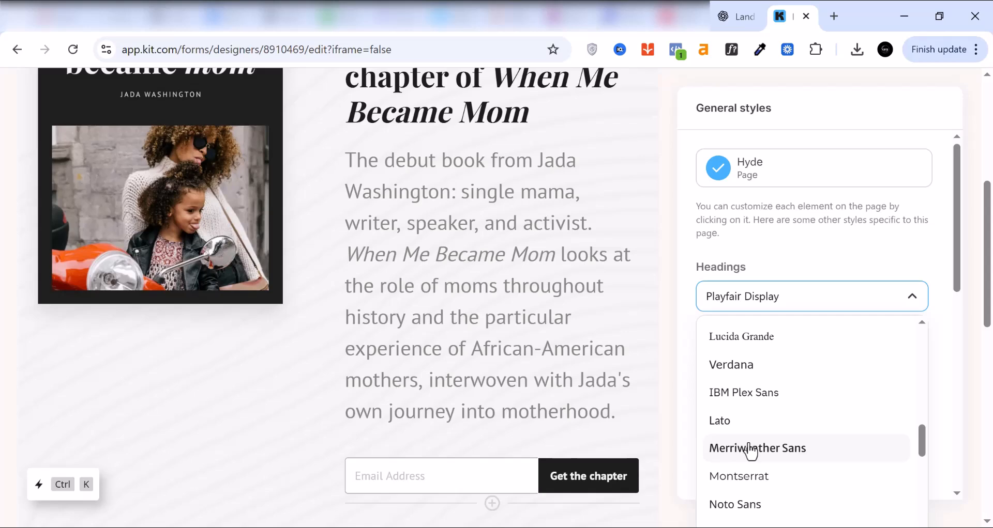
{"action": "left_click", "coordinate": [774, 451]}
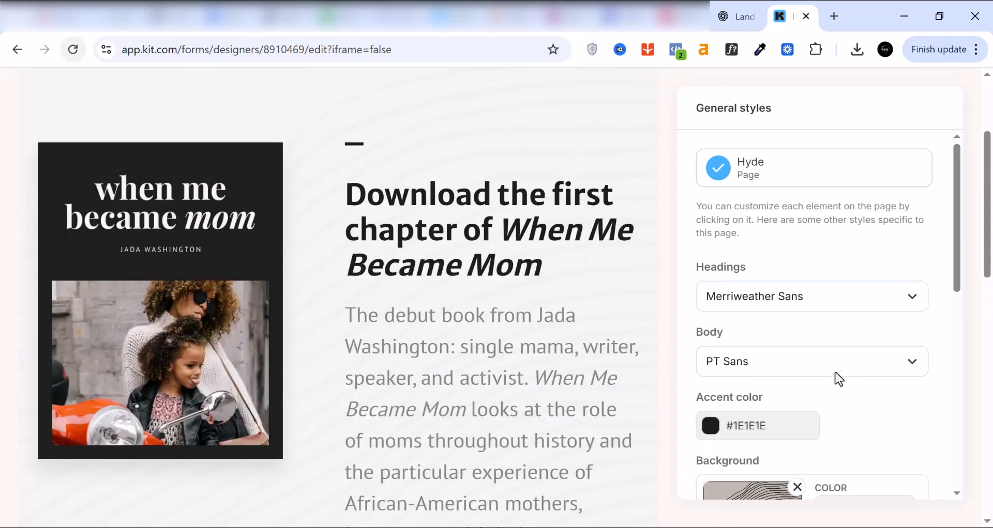
Step: Change the landing page's body font to Raleway
{"action": "left_click", "coordinate": [799, 366]}
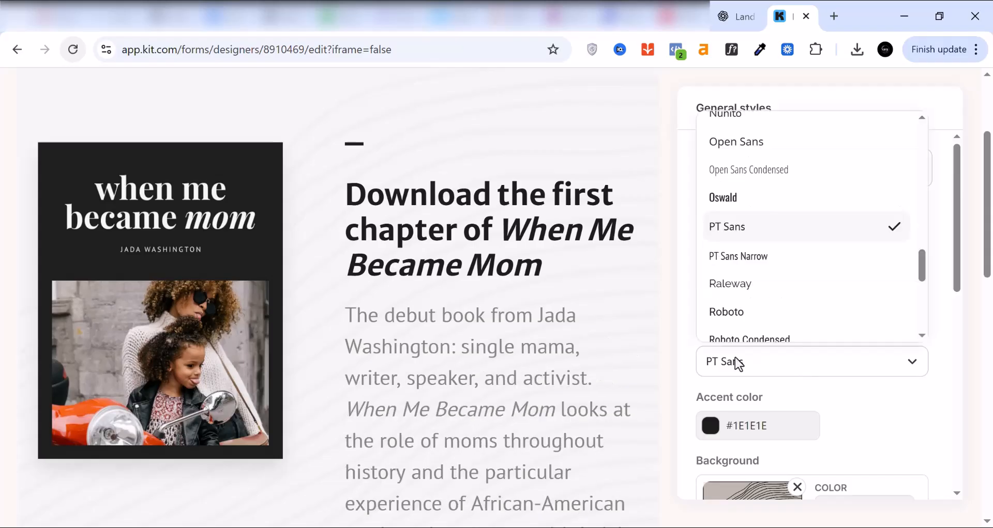
{"action": "scroll", "coordinate": [773, 263], "scroll_direction": "down", "scroll_amount": 1}
{"action": "scroll", "coordinate": [772, 264], "scroll_direction": "down", "scroll_amount": 1}
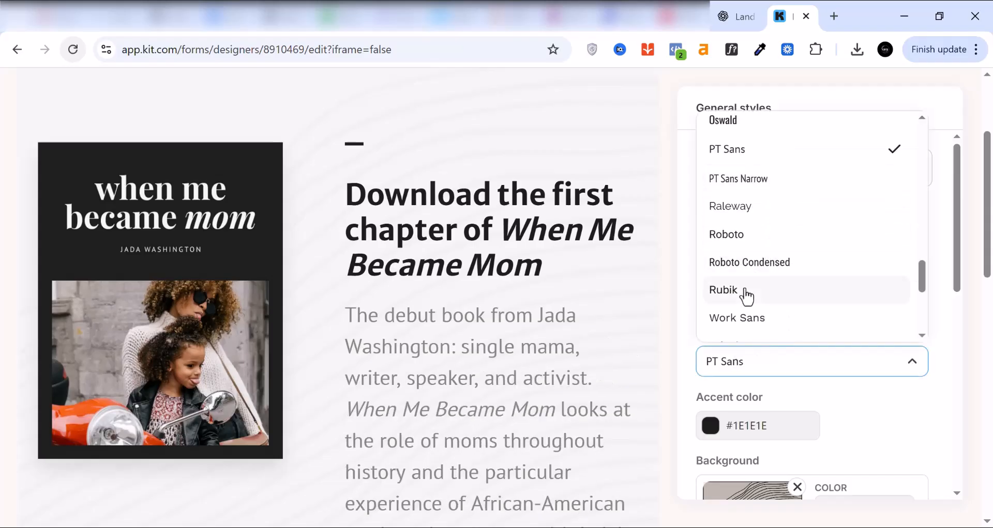
{"action": "left_click", "coordinate": [737, 217]}
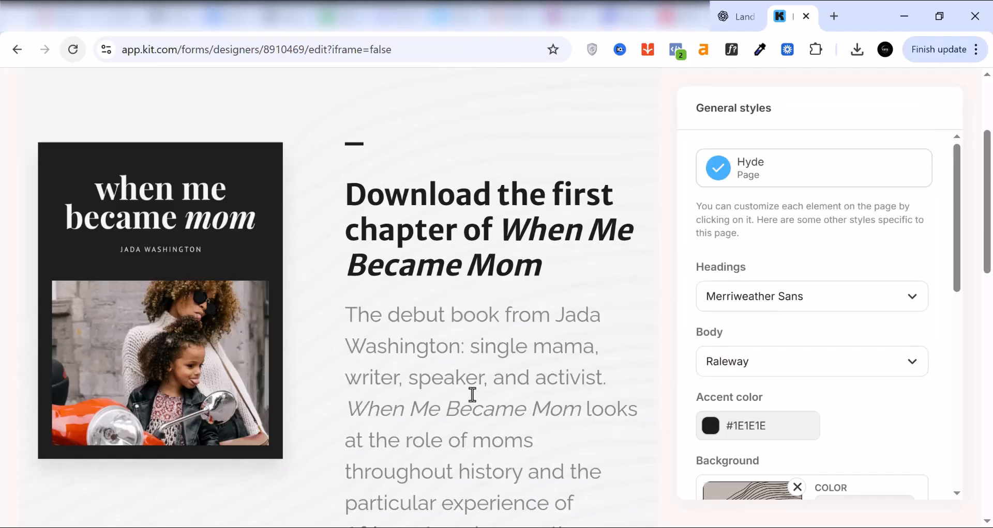
{"action": "scroll", "coordinate": [479, 394], "scroll_direction": "down", "scroll_amount": 1}
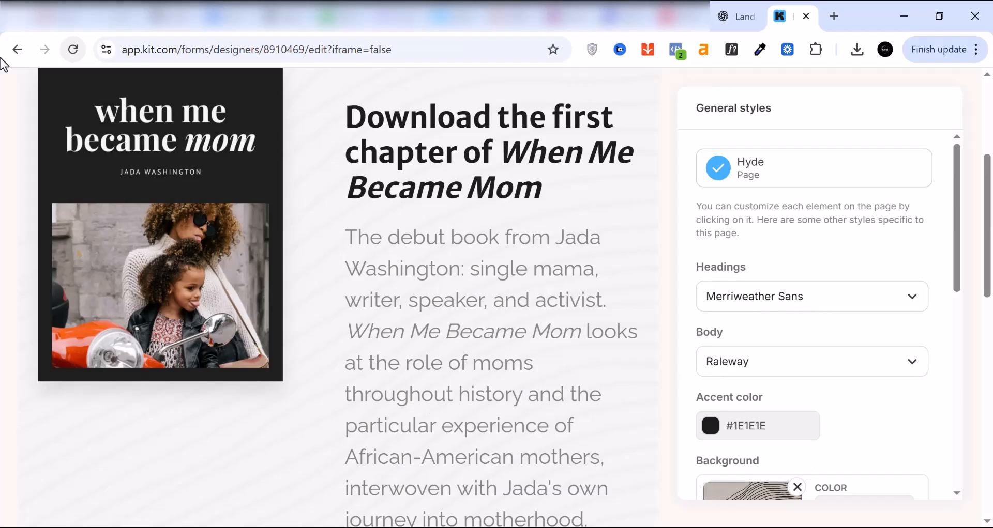
Step: Set the landing page's accent color to the bright blue #250AFE
{"action": "left_click", "coordinate": [713, 427]}
{"action": "scroll", "coordinate": [917, 383], "scroll_direction": "down", "scroll_amount": 2}
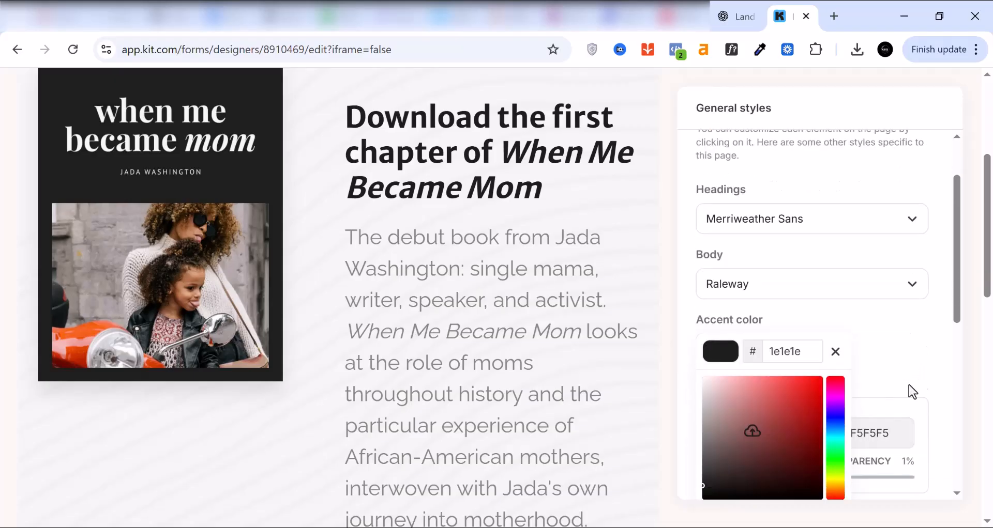
{"action": "left_click", "coordinate": [835, 411]}
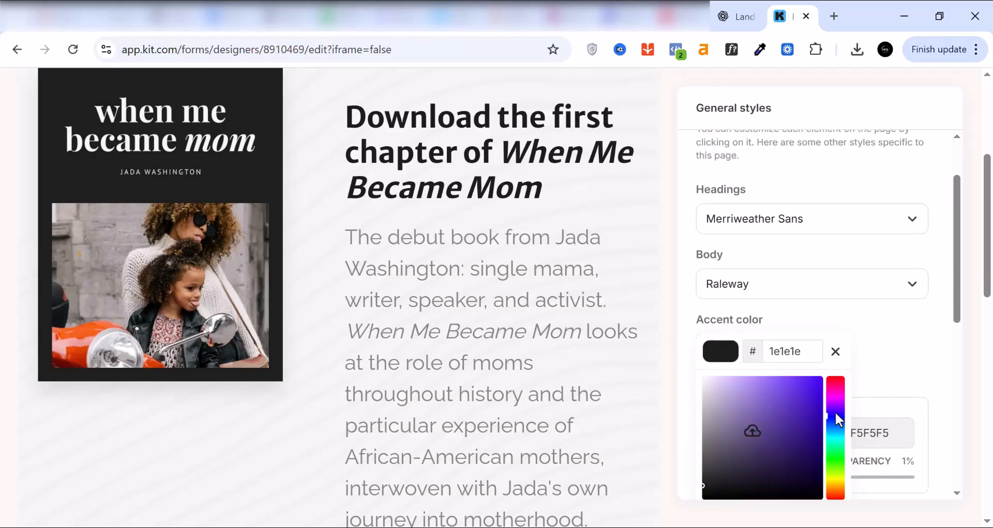
{"action": "left_click", "coordinate": [814, 379]}
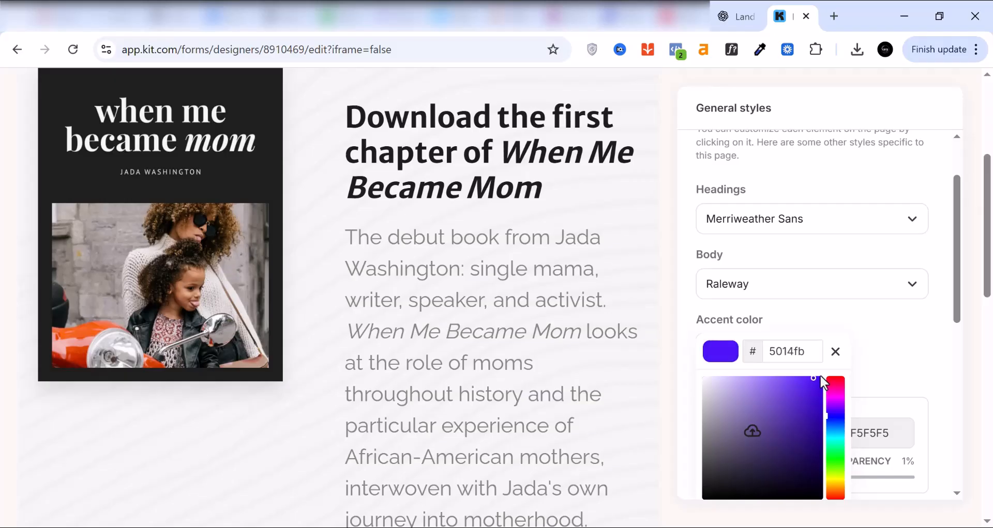
{"action": "left_click", "coordinate": [814, 378]}
{"action": "scroll", "coordinate": [315, 249], "scroll_direction": "up", "scroll_amount": 2}
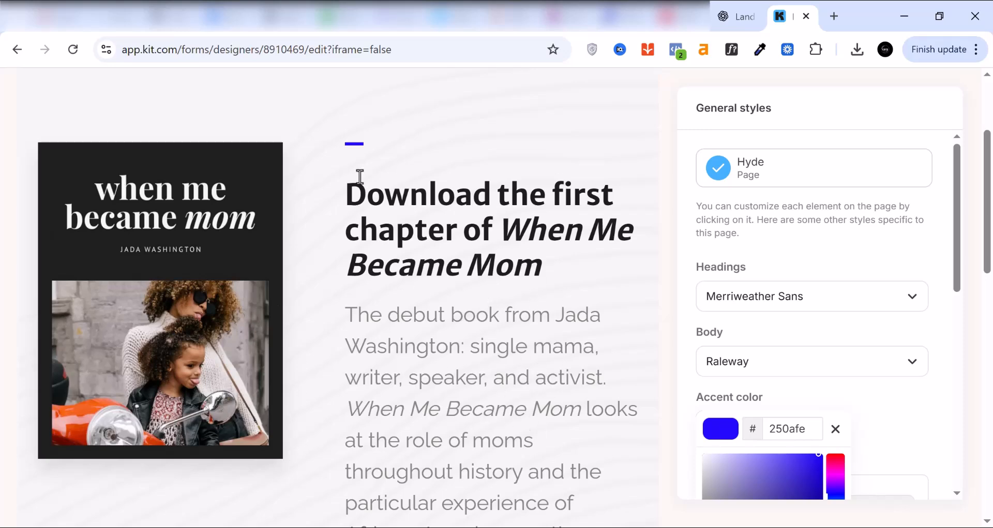
{"action": "scroll", "coordinate": [463, 388], "scroll_direction": "down", "scroll_amount": 2}
{"action": "scroll", "coordinate": [462, 387], "scroll_direction": "down", "scroll_amount": 3}
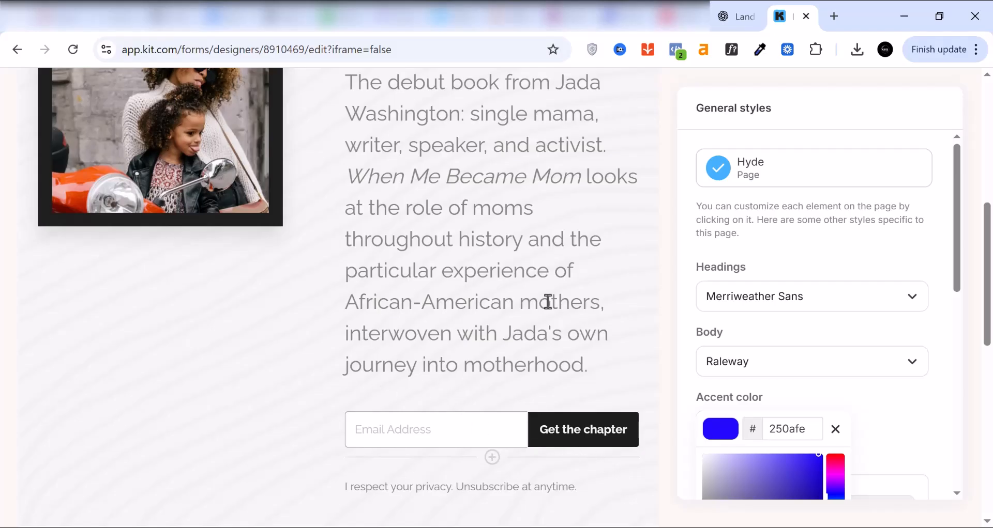
Step: Switch to ChatGPT and copy the headline "Turn Your Store Into A Sales Machine With Facebook Ads That Actually Convert"
{"action": "left_click", "coordinate": [742, 16]}
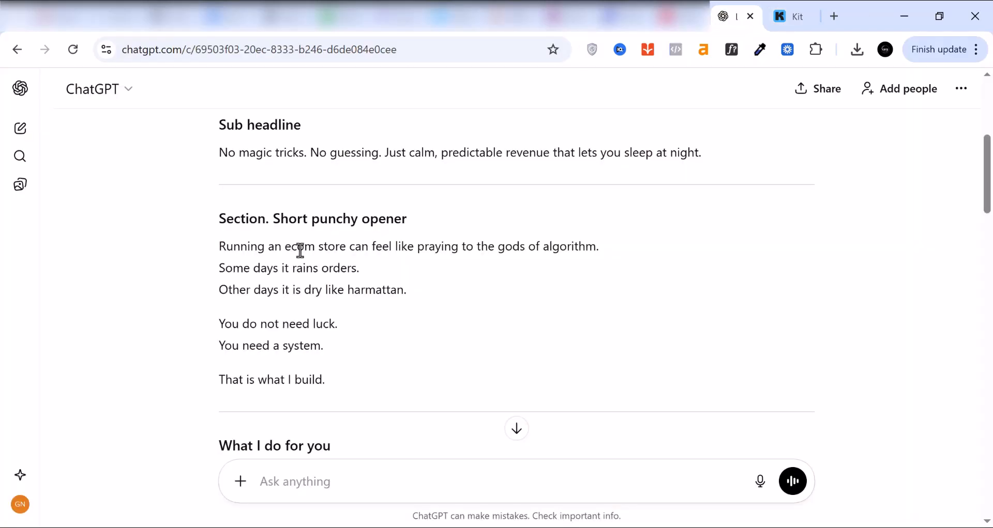
{"action": "scroll", "coordinate": [258, 191], "scroll_direction": "up", "scroll_amount": 3}
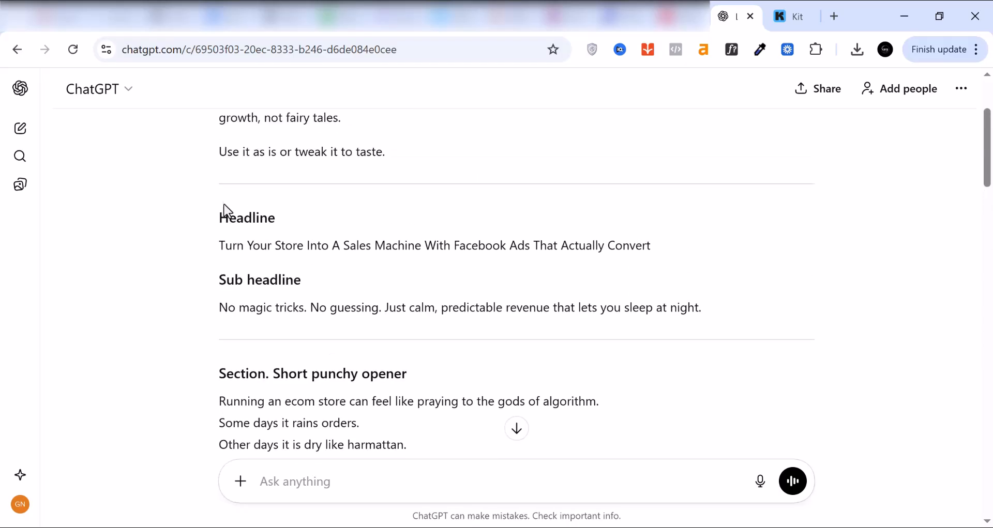
{"action": "triple_click", "coordinate": [244, 245]}
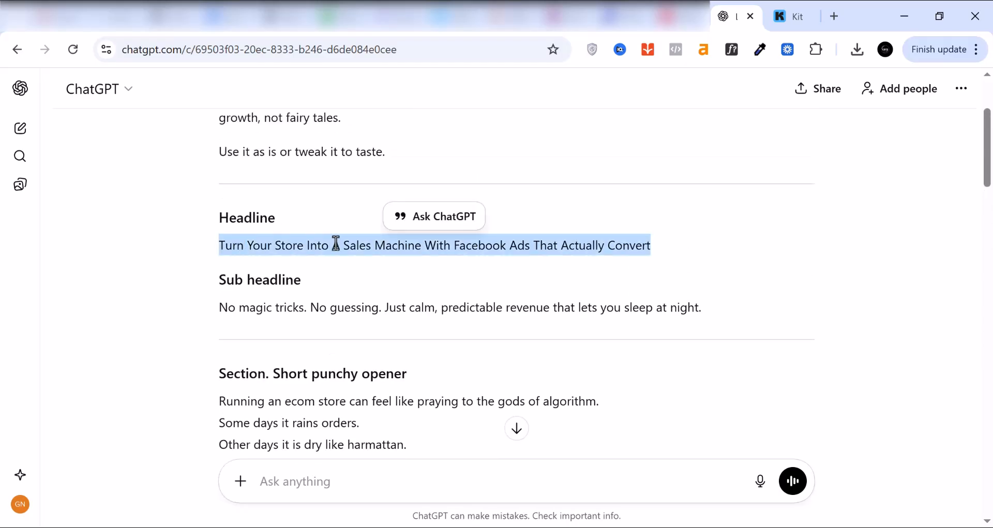
{"action": "right_click", "coordinate": [484, 247]}
{"action": "left_click", "coordinate": [526, 269]}
Step: Return to Kit and replace the template's book headline with the copied Facebook ads headline
{"action": "left_click", "coordinate": [793, 19]}
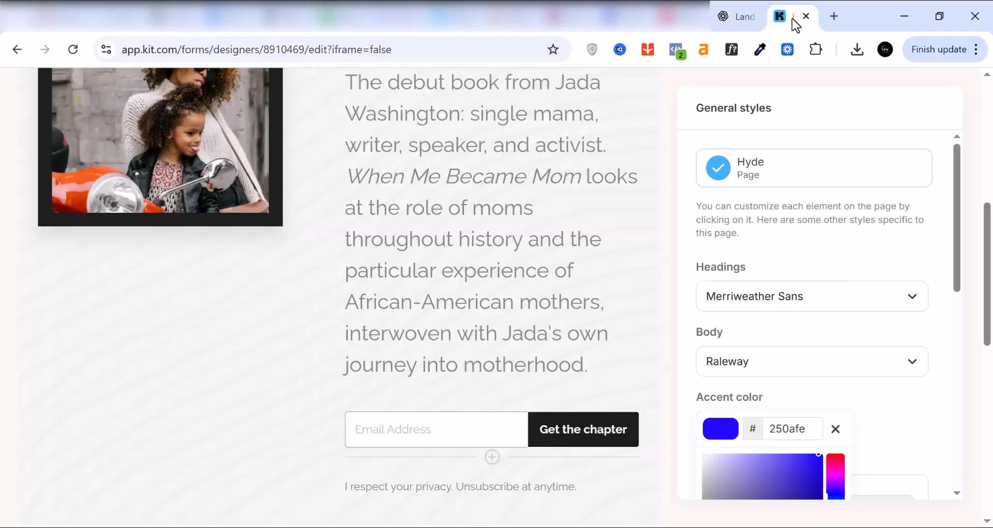
{"action": "scroll", "coordinate": [357, 332], "scroll_direction": "up", "scroll_amount": 1}
{"action": "scroll", "coordinate": [356, 332], "scroll_direction": "up", "scroll_amount": 7}
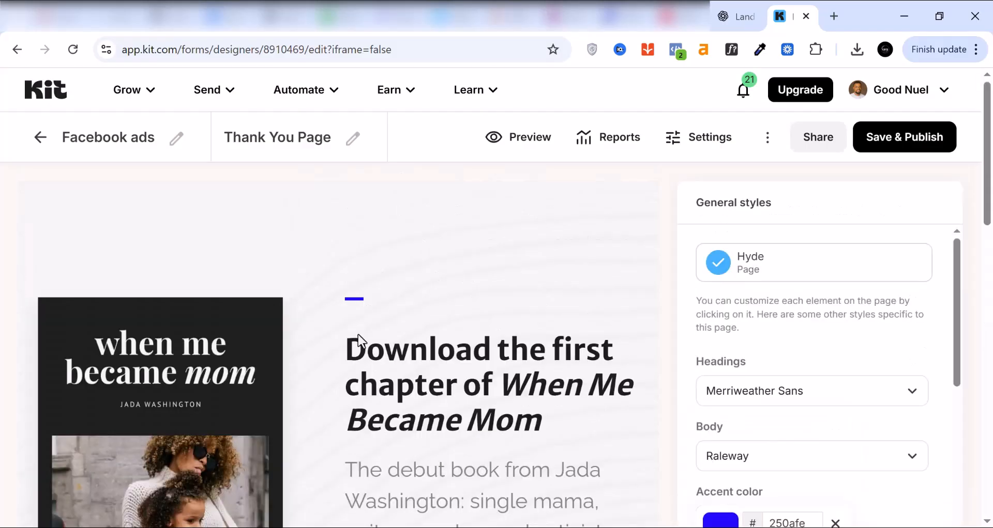
{"action": "double_click", "coordinate": [389, 365]}
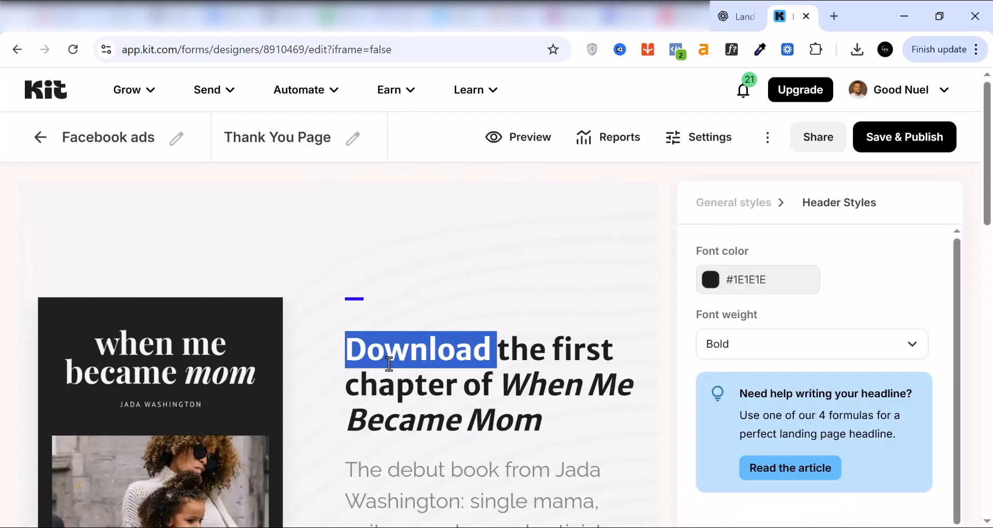
{"action": "triple_click", "coordinate": [389, 364]}
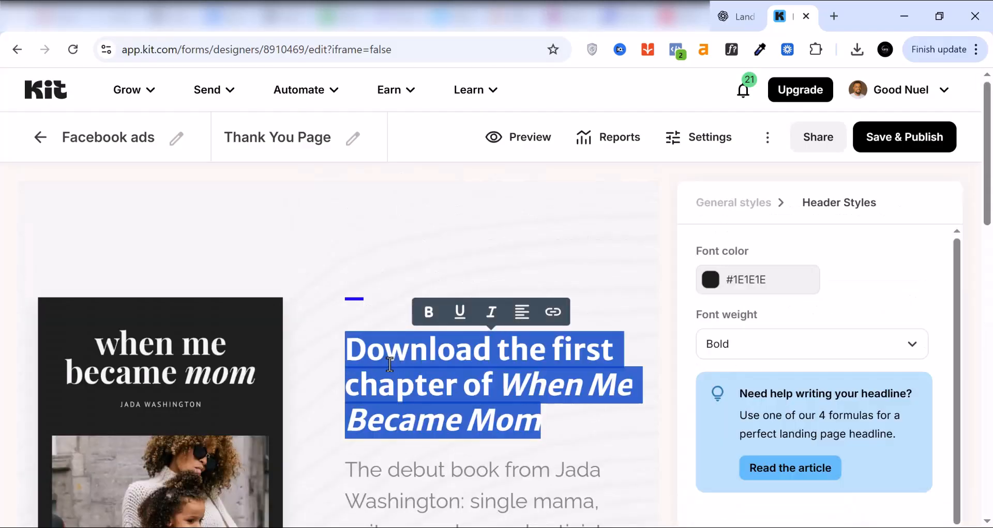
{"action": "right_click", "coordinate": [389, 365]}
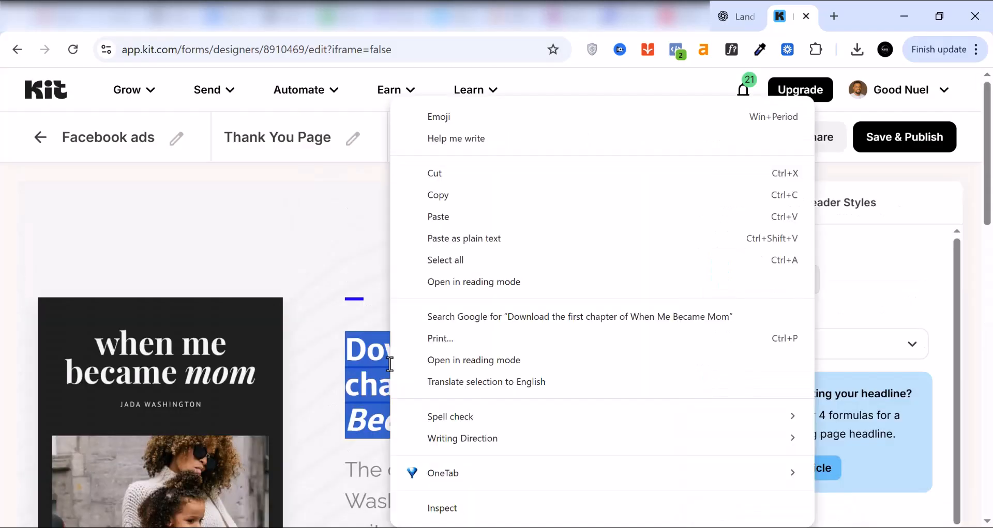
{"action": "left_click", "coordinate": [439, 217]}
Step: Replace the subheader with the opener "Running an ecom store can feel like praying to the gods of algorithm" through "dry like harmattan."
{"action": "scroll", "coordinate": [457, 419], "scroll_direction": "down", "scroll_amount": 1}
{"action": "scroll", "coordinate": [457, 418], "scroll_direction": "down", "scroll_amount": 2}
{"action": "scroll", "coordinate": [458, 381], "scroll_direction": "down", "scroll_amount": 3}
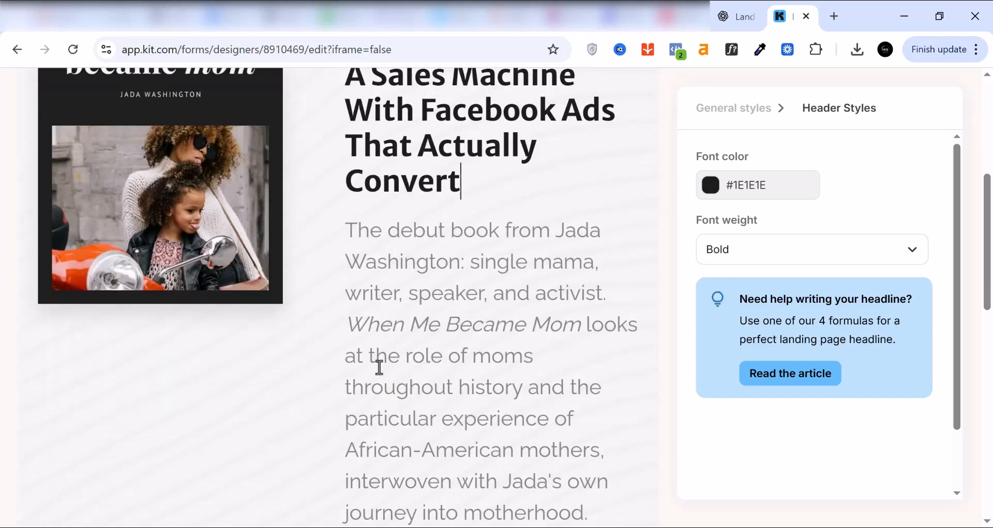
{"action": "scroll", "coordinate": [405, 413], "scroll_direction": "down", "scroll_amount": 3}
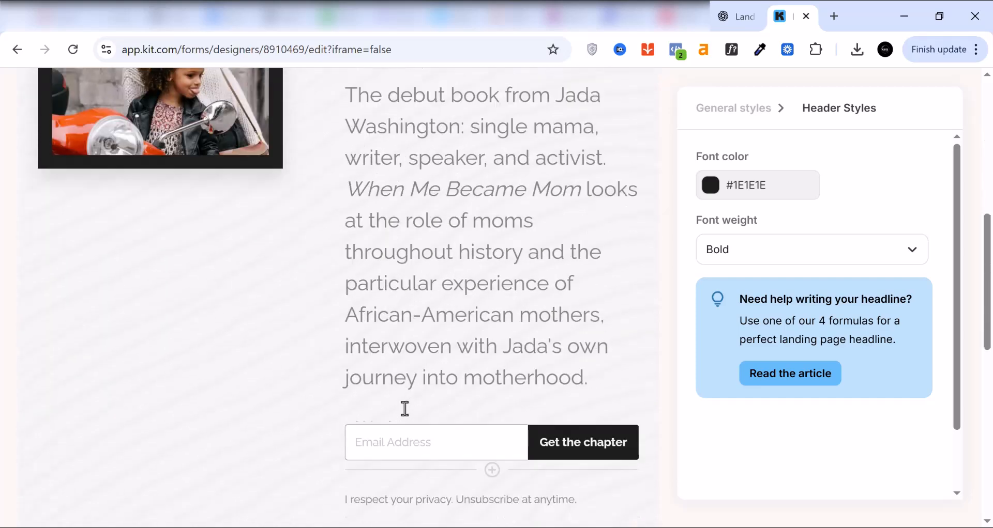
{"action": "scroll", "coordinate": [405, 408], "scroll_direction": "up", "scroll_amount": 2}
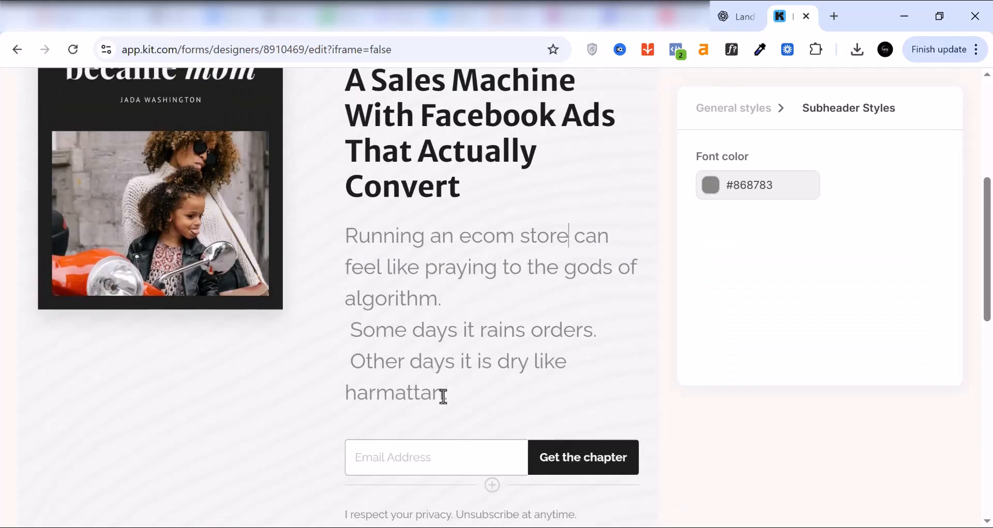
{"action": "scroll", "coordinate": [443, 381], "scroll_direction": "up", "scroll_amount": 2}
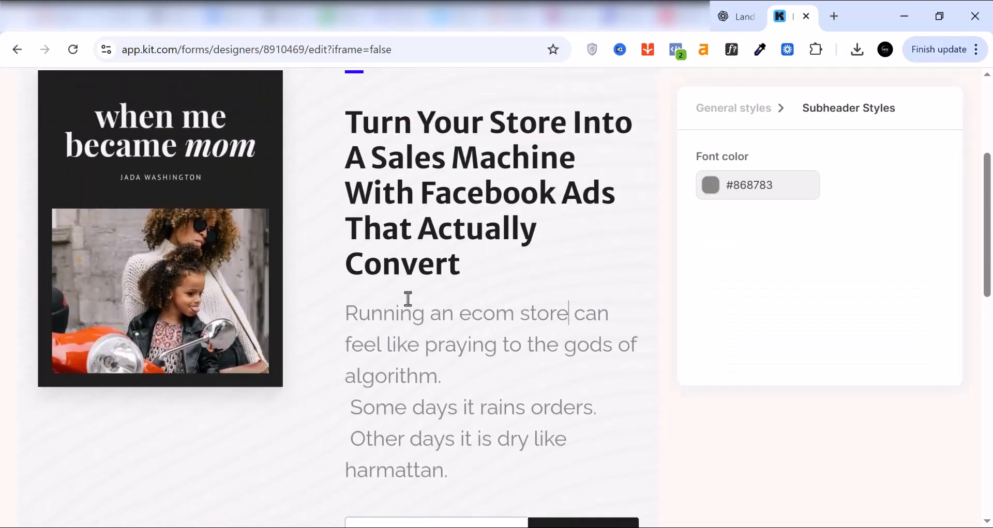
{"action": "scroll", "coordinate": [449, 381], "scroll_direction": "down", "scroll_amount": 3}
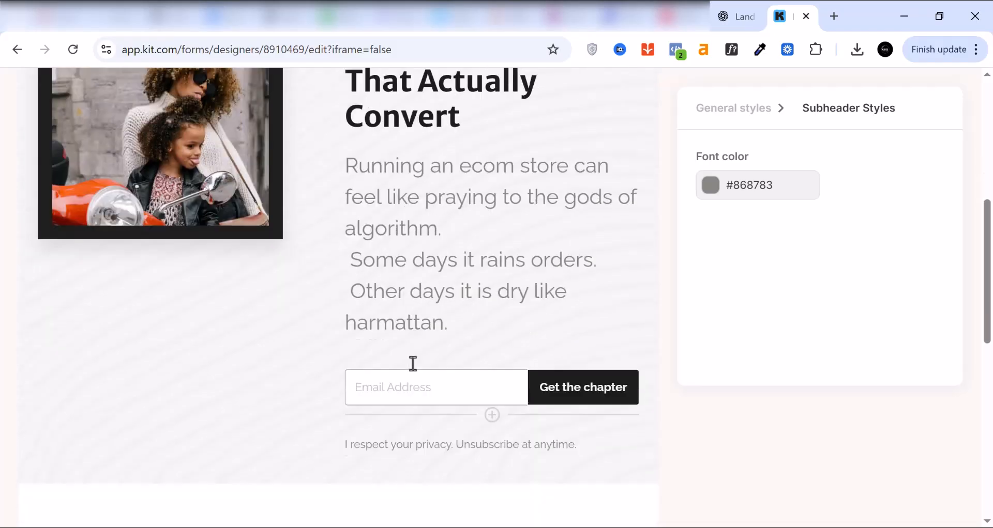
{"action": "scroll", "coordinate": [463, 346], "scroll_direction": "up", "scroll_amount": 3}
{"action": "scroll", "coordinate": [166, 222], "scroll_direction": "up", "scroll_amount": 1}
{"action": "scroll", "coordinate": [172, 226], "scroll_direction": "up", "scroll_amount": 2}
{"action": "scroll", "coordinate": [82, 314], "scroll_direction": "down", "scroll_amount": 3}
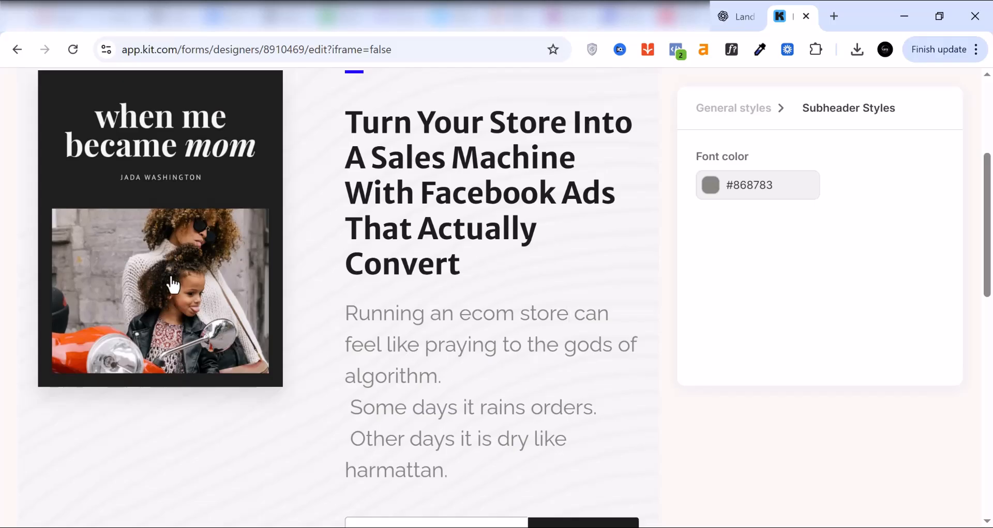
Step: Replace the book cover image with the Unsplash "digital marketing" photo of Facebook and thumbs-up badges on a white surface
{"action": "scroll", "coordinate": [155, 284], "scroll_direction": "up", "scroll_amount": 2}
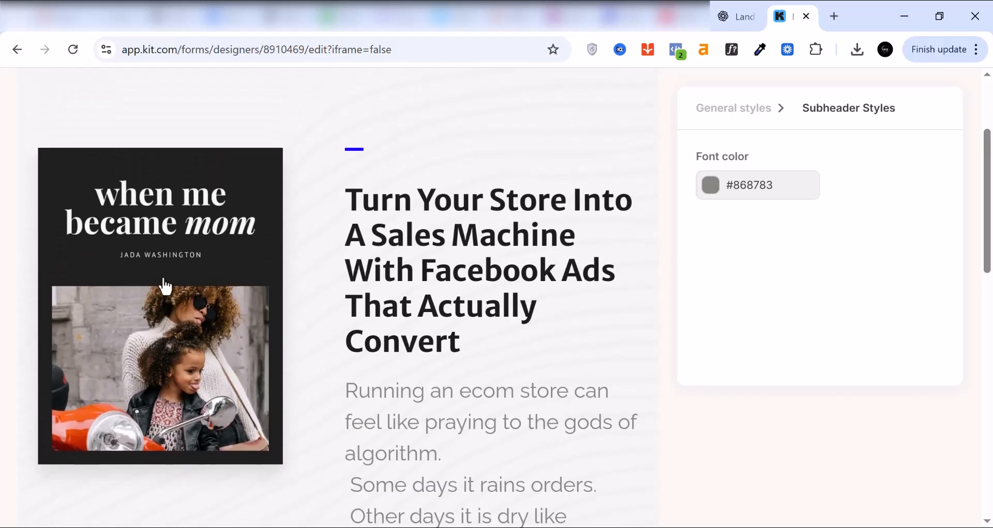
{"action": "left_click", "coordinate": [165, 286]}
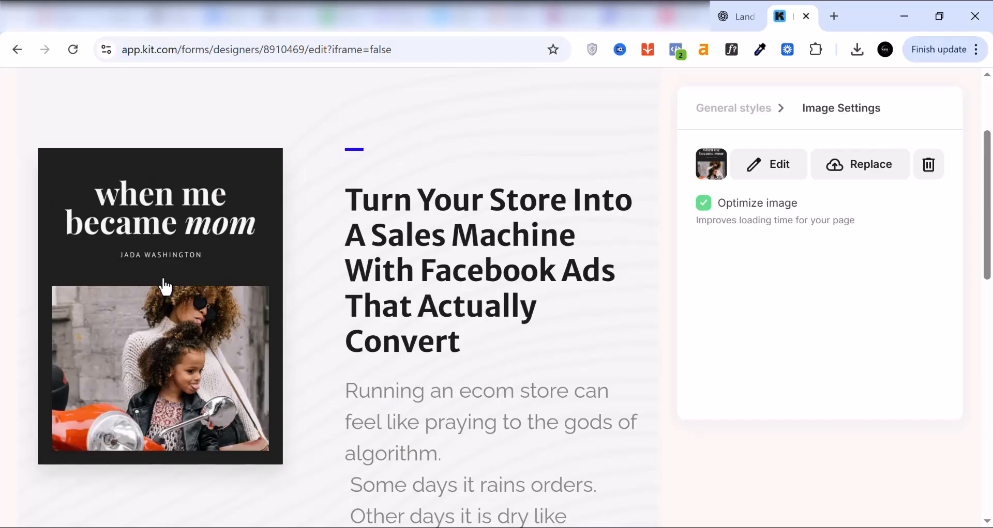
{"action": "scroll", "coordinate": [771, 230], "scroll_direction": "up", "scroll_amount": 2}
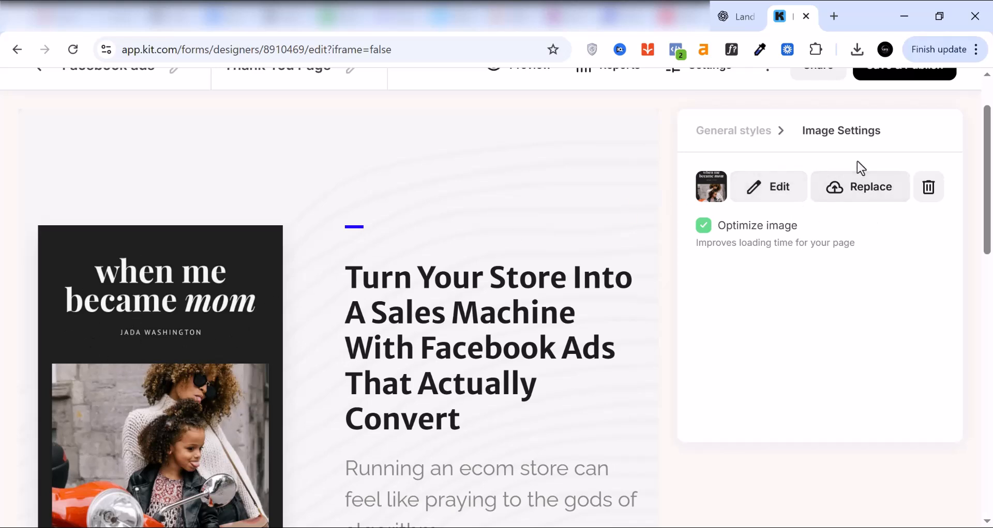
{"action": "left_click", "coordinate": [851, 190]}
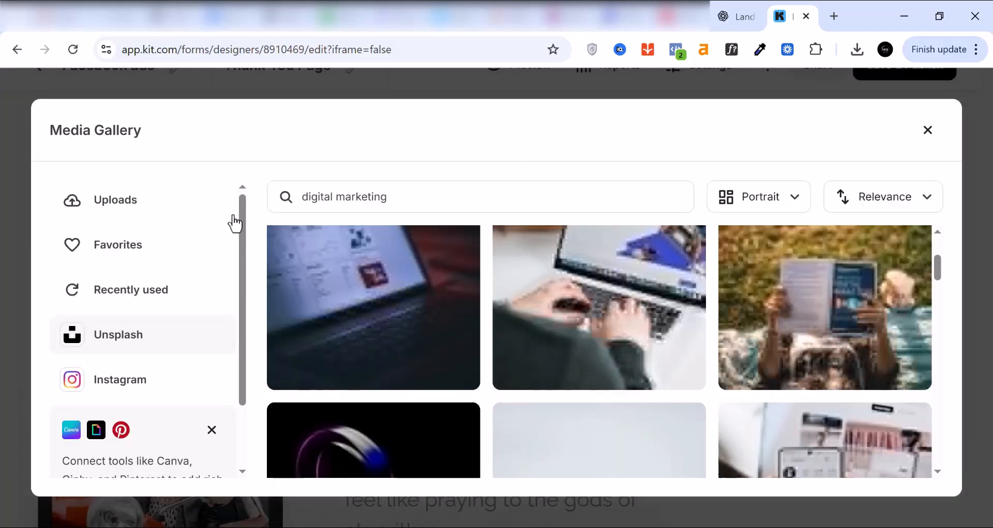
{"action": "scroll", "coordinate": [401, 414], "scroll_direction": "down", "scroll_amount": 3}
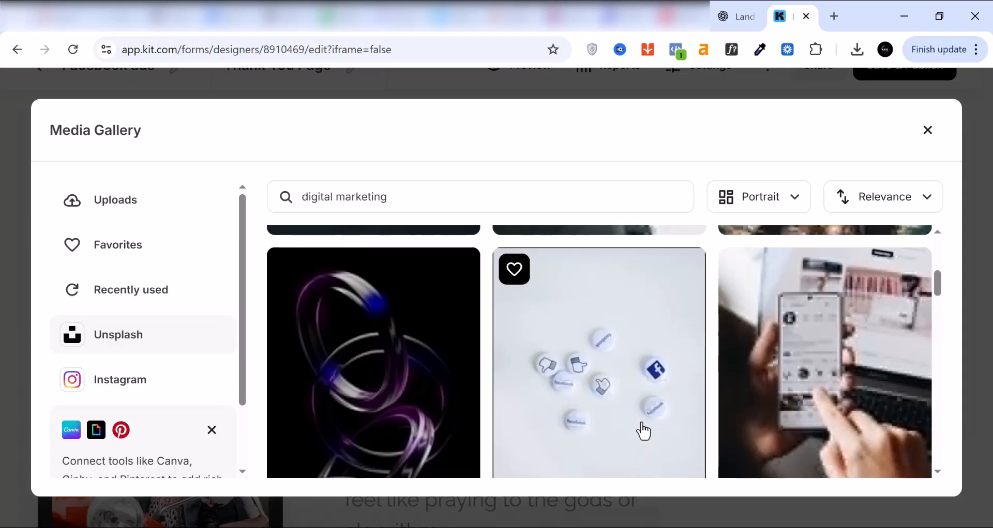
{"action": "scroll", "coordinate": [664, 393], "scroll_direction": "down", "scroll_amount": 2}
{"action": "scroll", "coordinate": [664, 385], "scroll_direction": "down", "scroll_amount": 5}
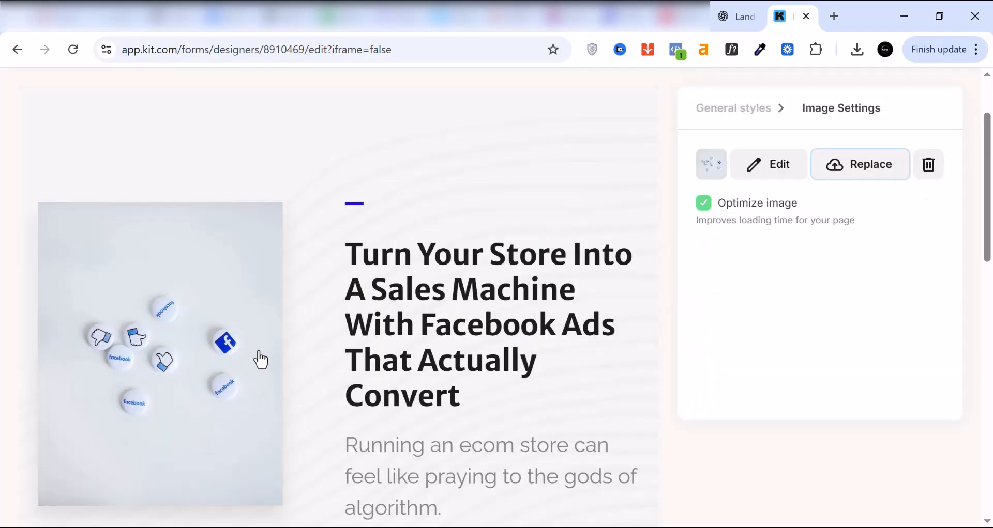
{"action": "scroll", "coordinate": [261, 360], "scroll_direction": "down", "scroll_amount": 6}
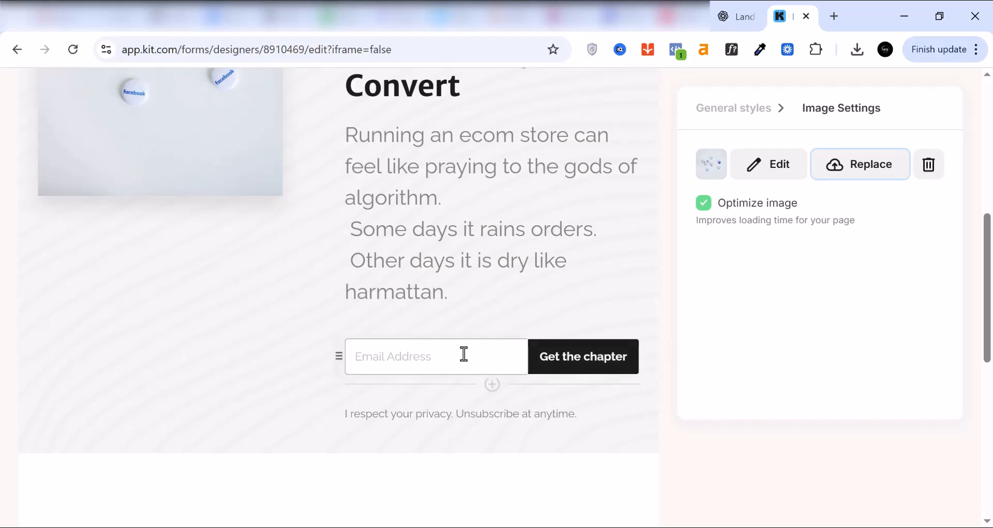
Step: Change the email field's label to "Put your Email Address"
{"action": "left_click", "coordinate": [464, 354]}
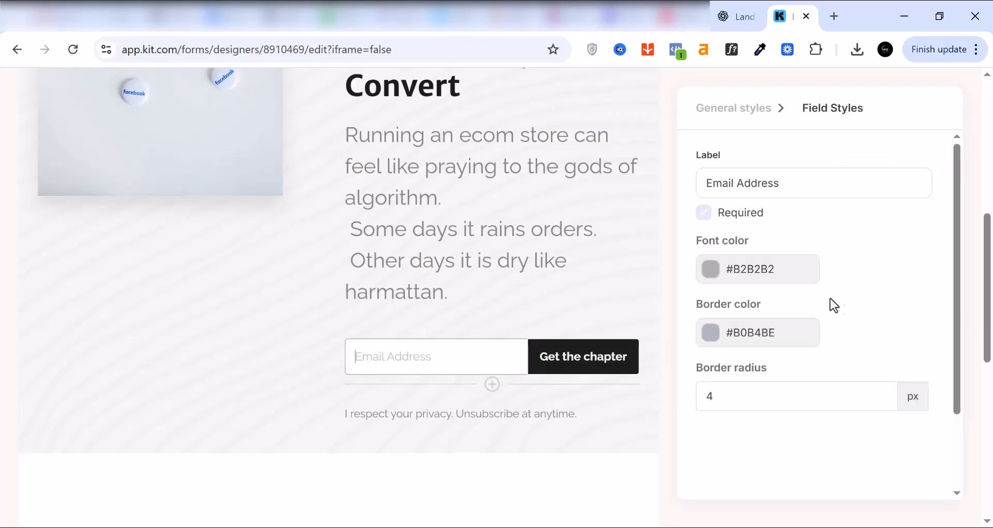
{"action": "scroll", "coordinate": [836, 299], "scroll_direction": "up", "scroll_amount": 2}
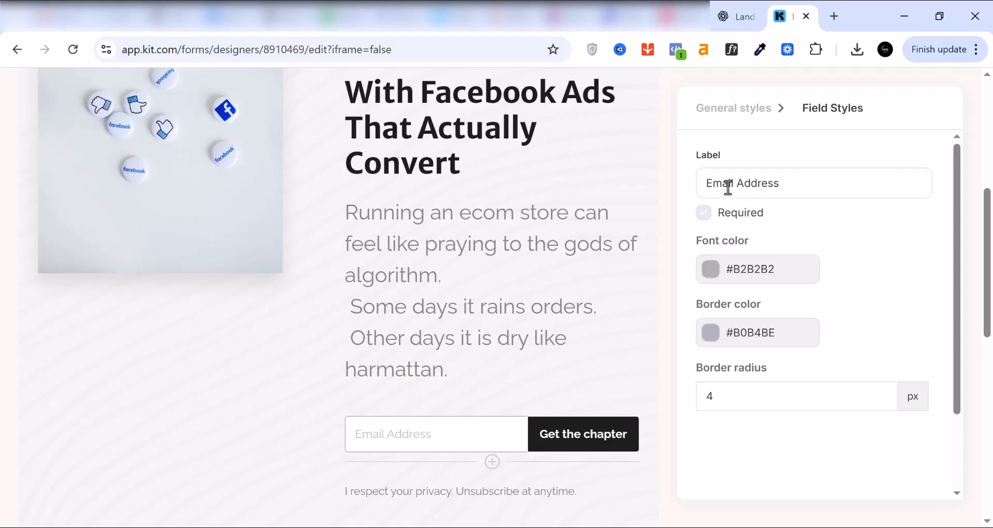
{"action": "type", "text": "Put yo"}
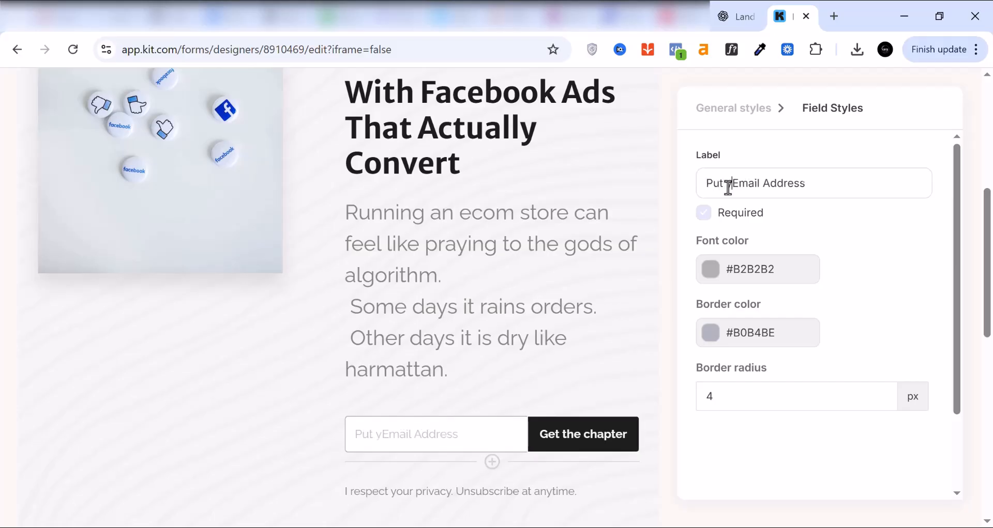
{"action": "type", "text": "ur"}
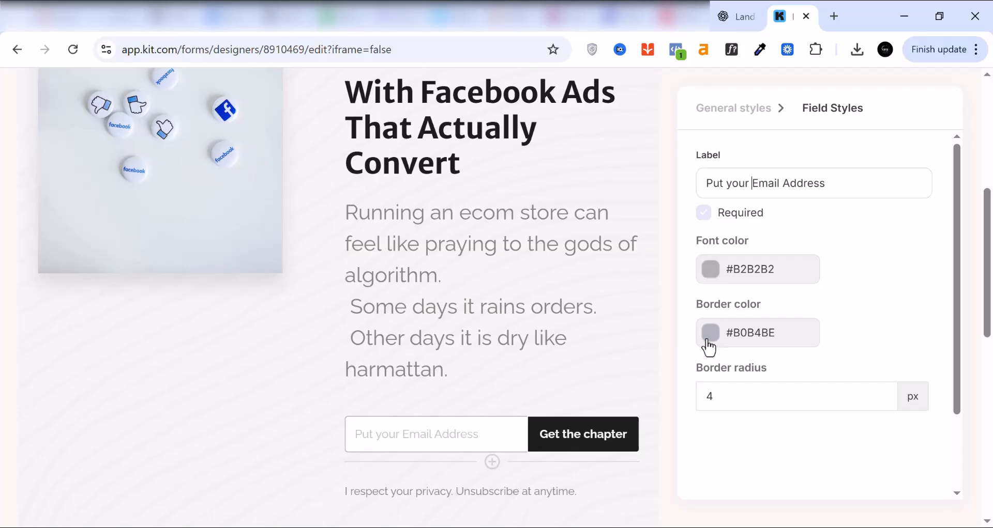
Step: Change the signup button's text to "Download Checklist"
{"action": "scroll", "coordinate": [714, 342], "scroll_direction": "down", "scroll_amount": 2}
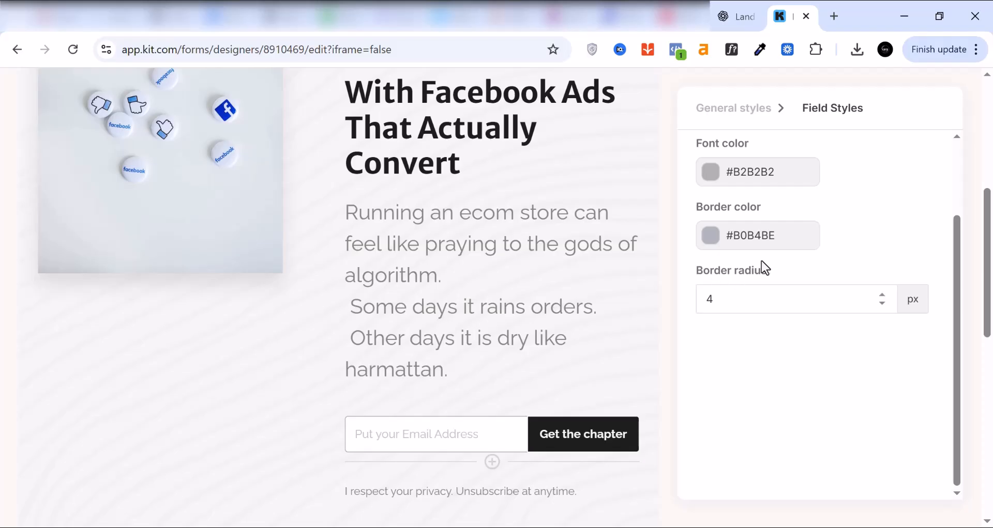
{"action": "scroll", "coordinate": [762, 259], "scroll_direction": "up", "scroll_amount": 2}
{"action": "scroll", "coordinate": [651, 273], "scroll_direction": "down", "scroll_amount": 3}
{"action": "left_click", "coordinate": [571, 282]}
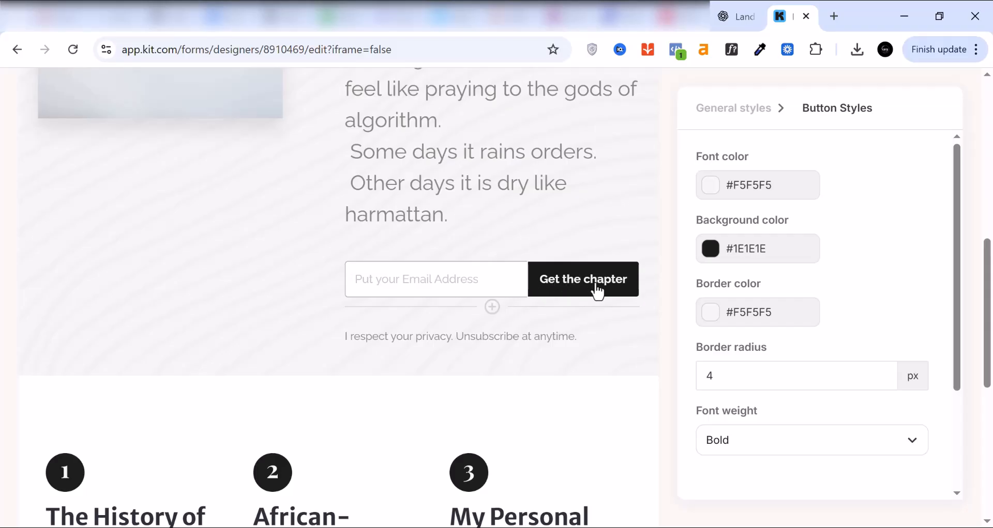
{"action": "key", "text": "BackSpace"}
{"action": "key", "text": "BackSpace"}
{"action": "key", "text": "BackSpace"}
{"action": "key", "text": "BackSpace"}
{"action": "key", "text": "BackSpace"}
{"action": "key", "text": "BackSpace"}
{"action": "key", "text": "BackSpace"}
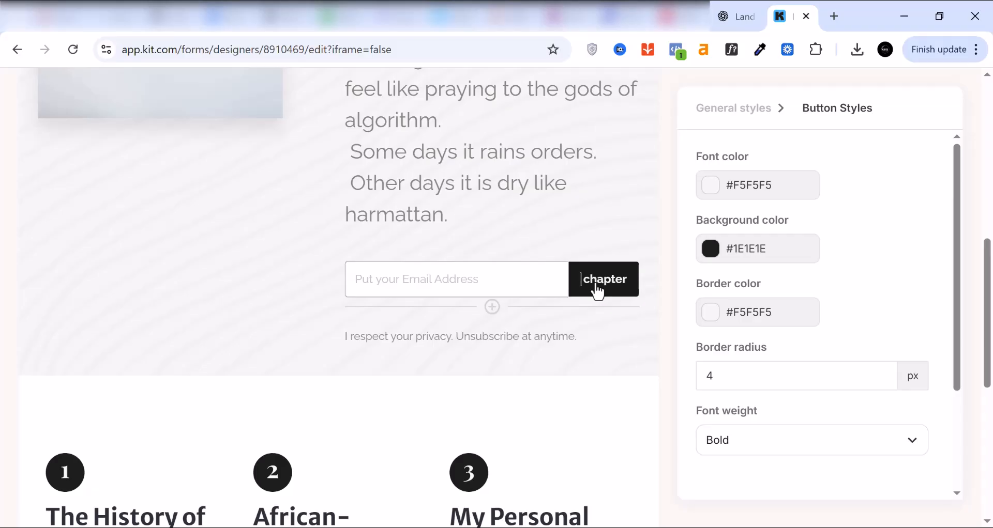
{"action": "type", "text": "Download"}
{"action": "key", "text": "Delete"}
{"action": "key", "text": "Delete"}
{"action": "key", "text": "Delete"}
{"action": "key", "text": "Delete"}
{"action": "key", "text": "Delete"}
{"action": "key", "text": "Delete"}
{"action": "key", "text": "Delete"}
{"action": "key", "text": "Delete"}
{"action": "type", "text": "Checklist"}
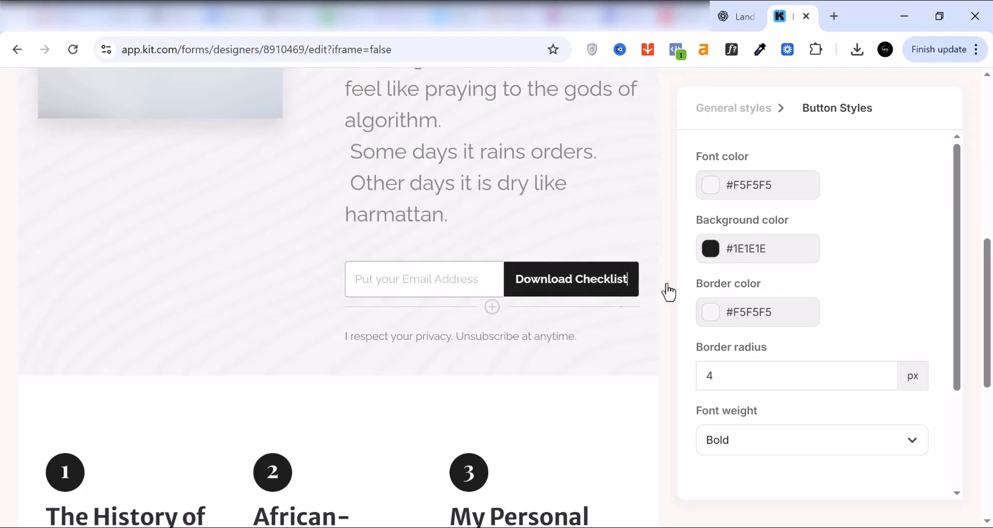
Step: Set the Download Checklist button's background color to the blue #0006FF
{"action": "left_click", "coordinate": [711, 256]}
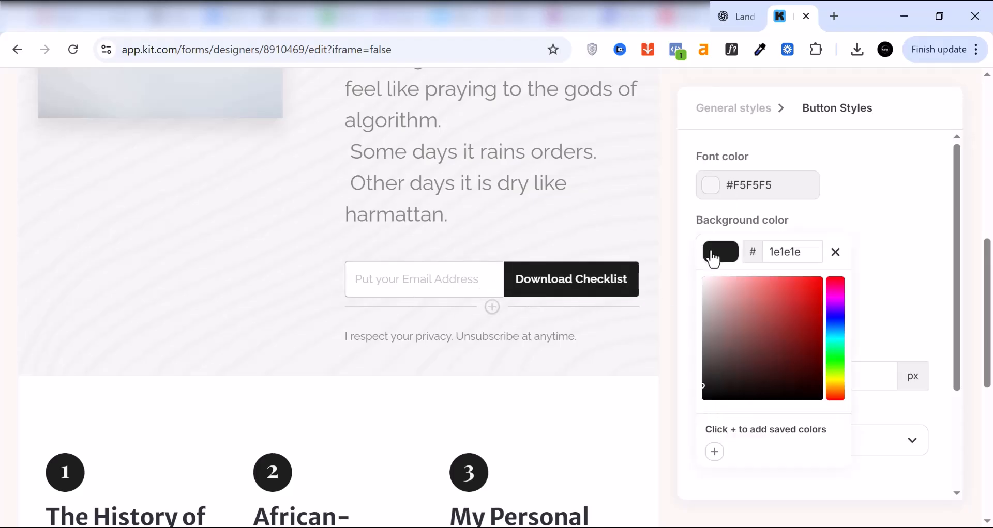
{"action": "left_click", "coordinate": [838, 313]}
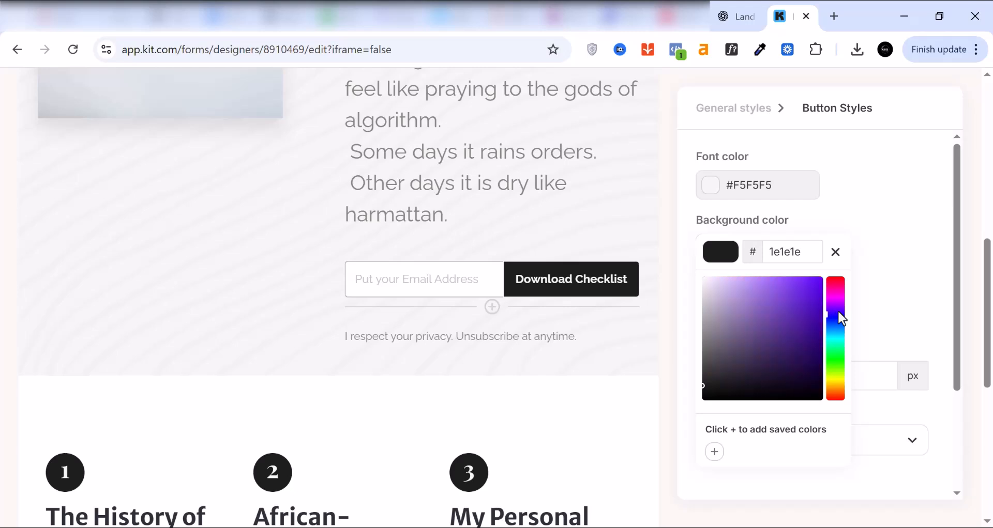
{"action": "left_click", "coordinate": [817, 280]}
{"action": "left_click_drag", "start_coordinate": [819, 281], "coordinate": [857, 270]}
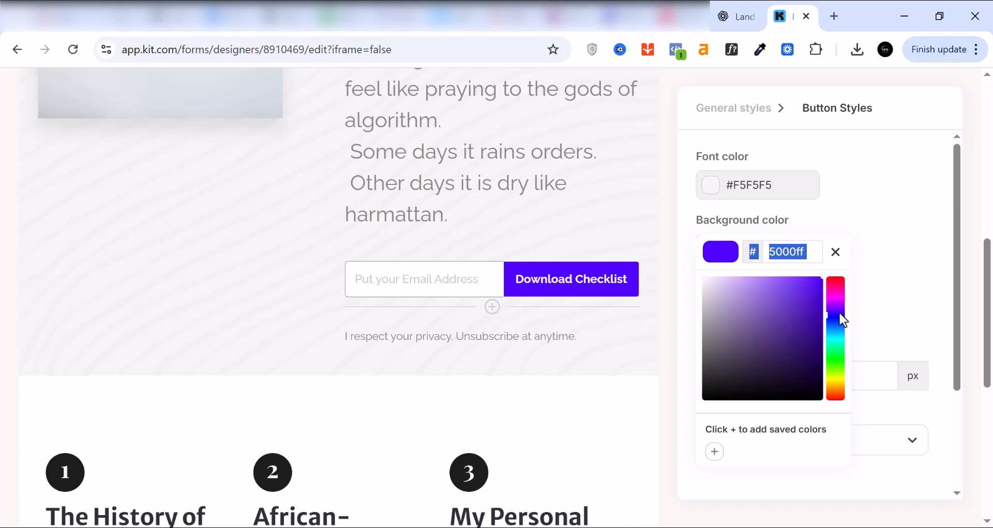
{"action": "left_click", "coordinate": [836, 320]}
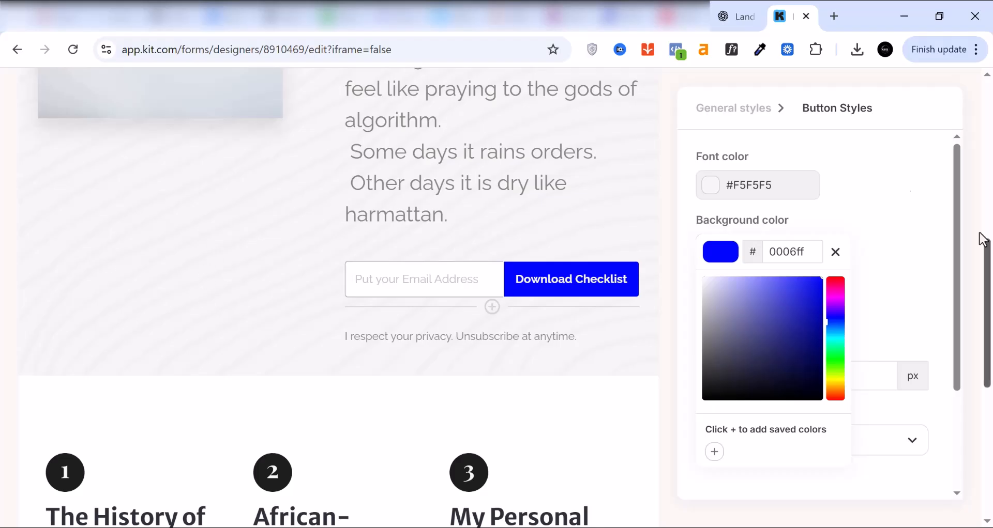
Step: Review the three numbered sections below the signup form and the edited image, headline and form above them
{"action": "scroll", "coordinate": [829, 297], "scroll_direction": "down", "scroll_amount": 3}
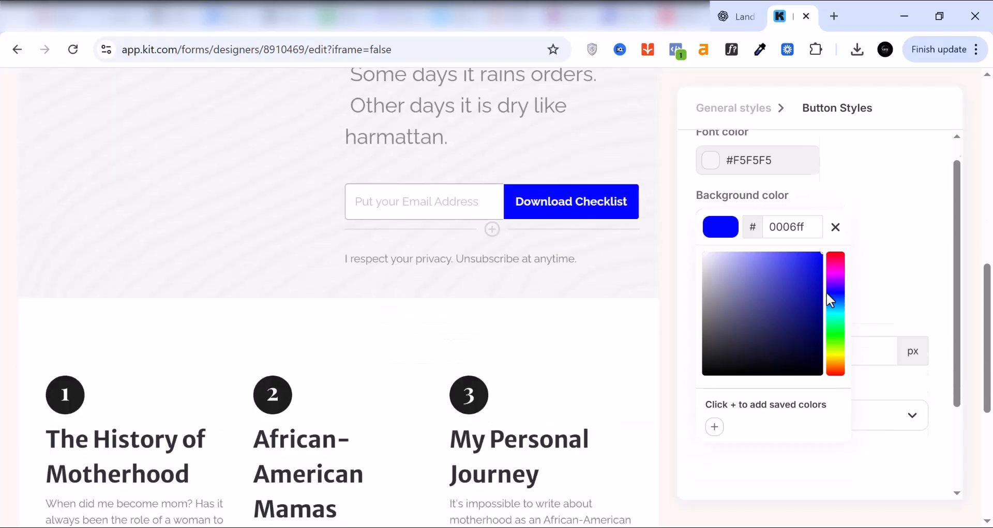
{"action": "left_click", "coordinate": [12, 392]}
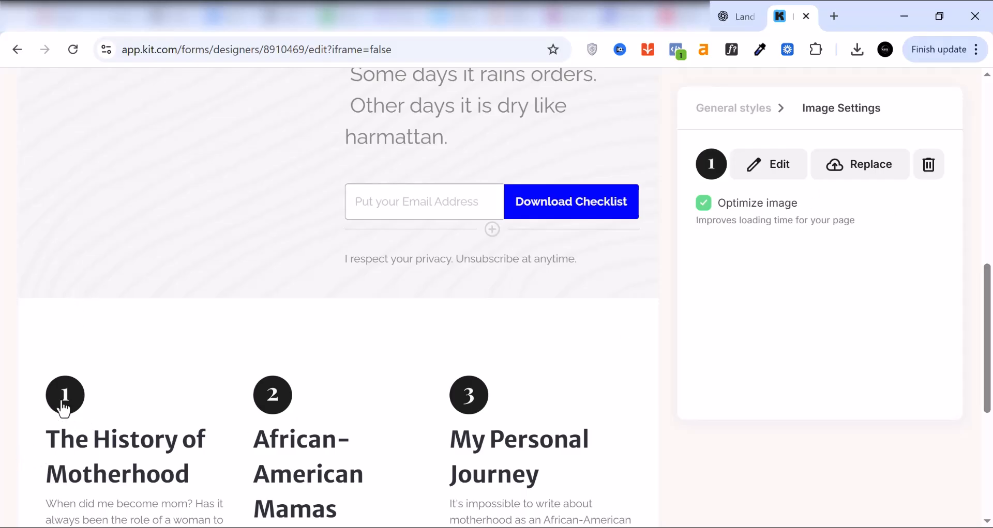
{"action": "left_click", "coordinate": [278, 421]}
{"action": "left_click", "coordinate": [470, 413]}
{"action": "scroll", "coordinate": [237, 379], "scroll_direction": "down", "scroll_amount": 5}
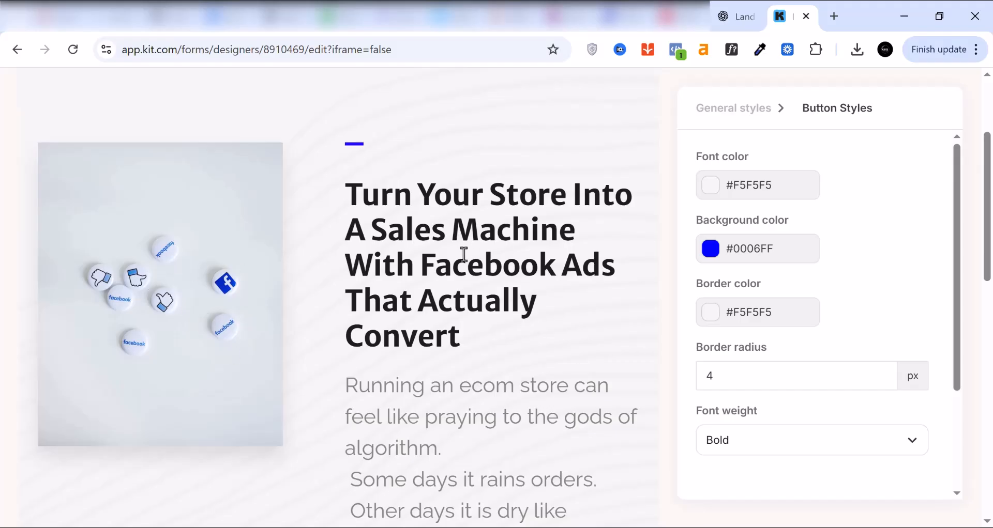
{"action": "scroll", "coordinate": [421, 264], "scroll_direction": "down", "scroll_amount": 1}
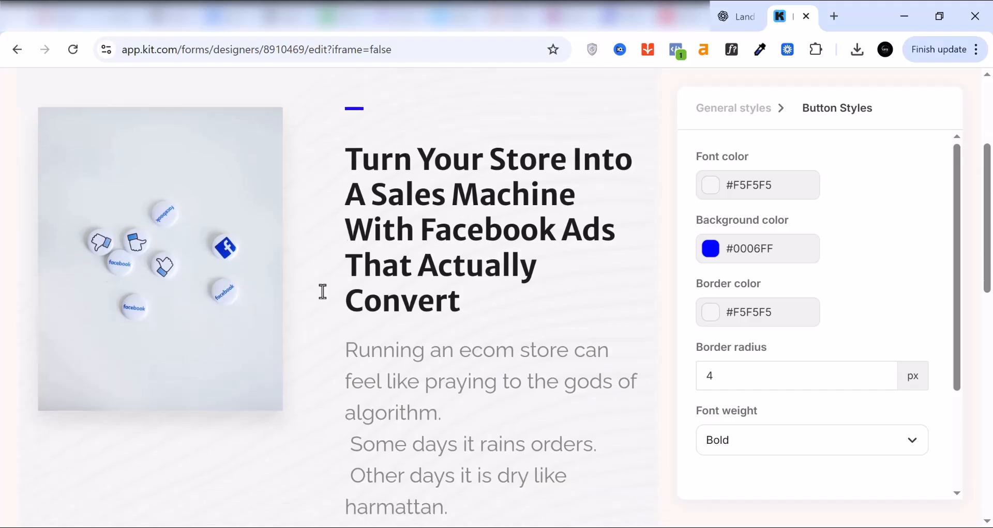
{"action": "scroll", "coordinate": [421, 264], "scroll_direction": "down", "scroll_amount": 2}
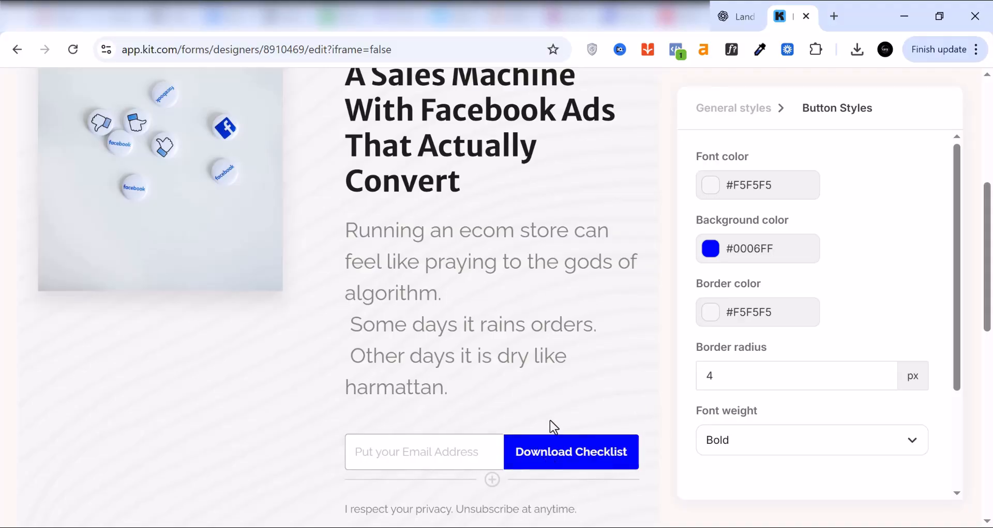
Step: Open the landing page settings, look at both redirect options, and keep showing a success message when a visitor subscribes
{"action": "scroll", "coordinate": [548, 423], "scroll_direction": "up", "scroll_amount": 6}
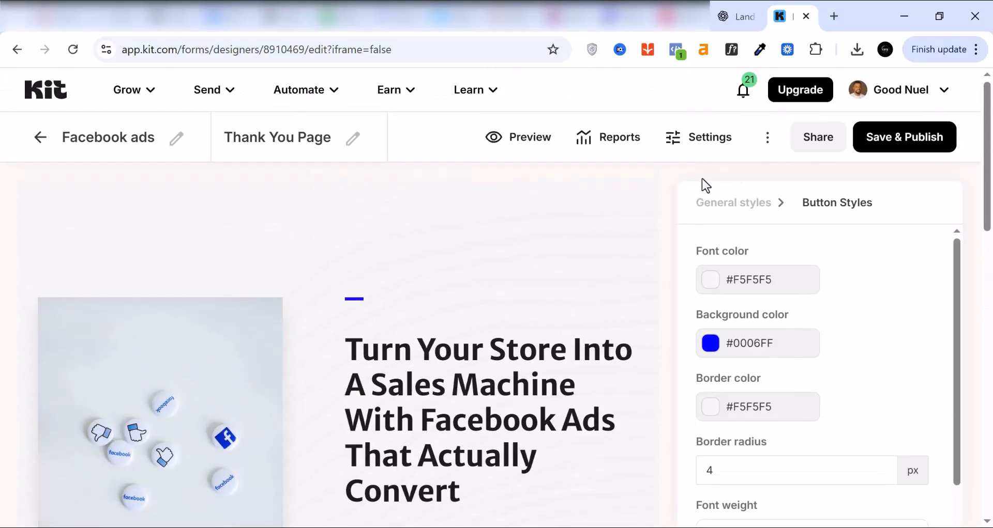
{"action": "left_click", "coordinate": [703, 152]}
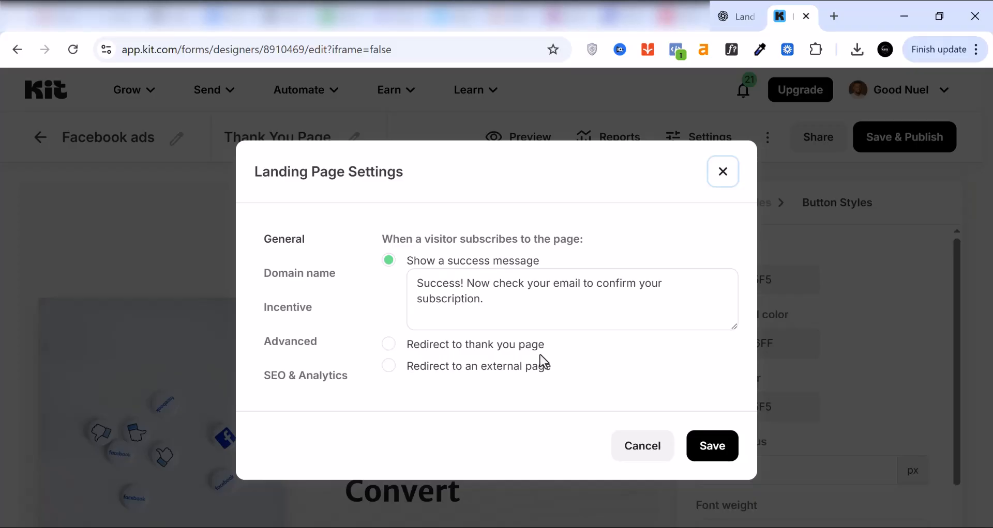
{"action": "left_click", "coordinate": [390, 346]}
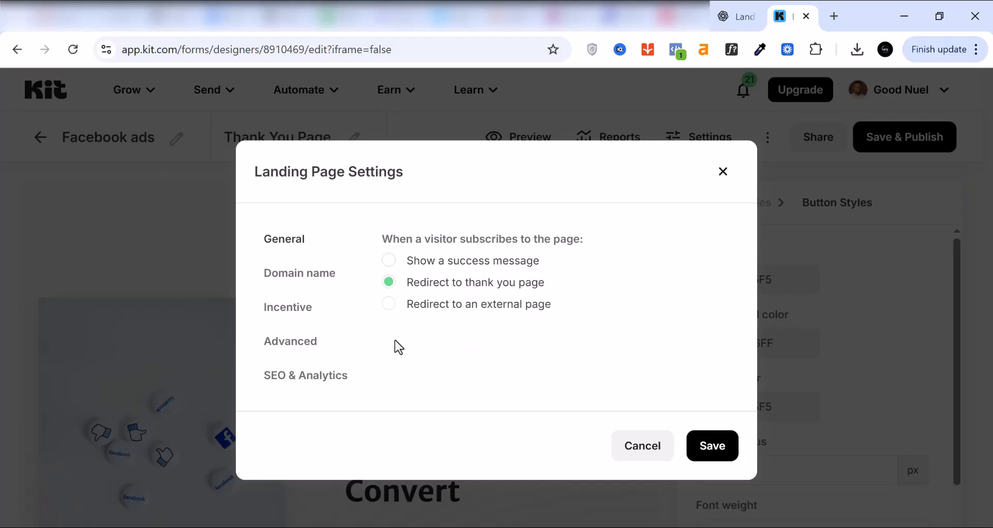
{"action": "left_click", "coordinate": [388, 305]}
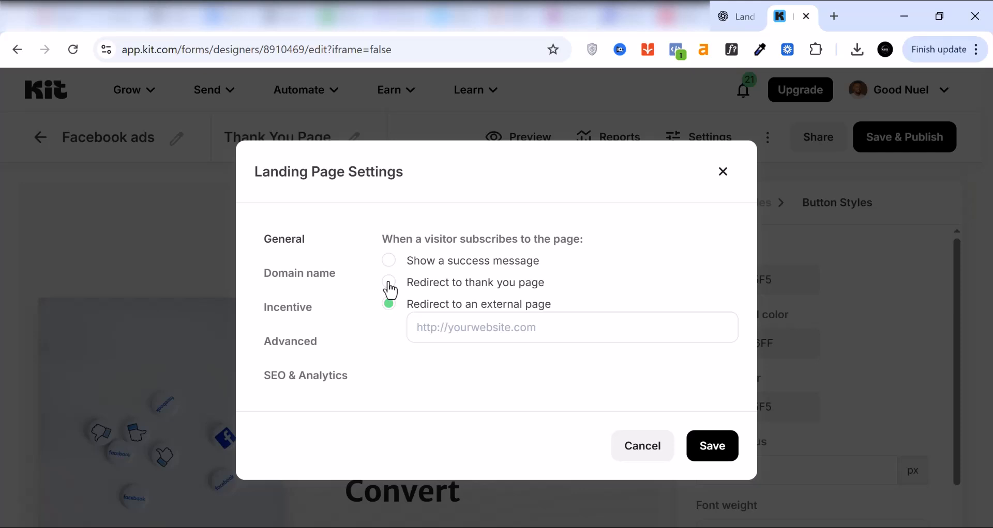
{"action": "left_click", "coordinate": [388, 261]}
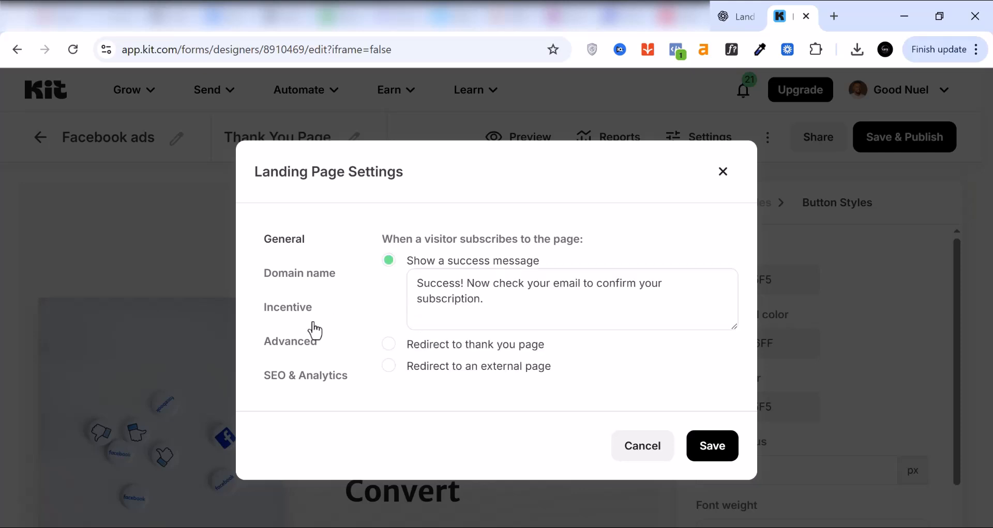
Step: Set the incentive to deliver the "Foundation & Strategy" PDF as a download after confirmation, and save the landing page settings
{"action": "left_click", "coordinate": [296, 313]}
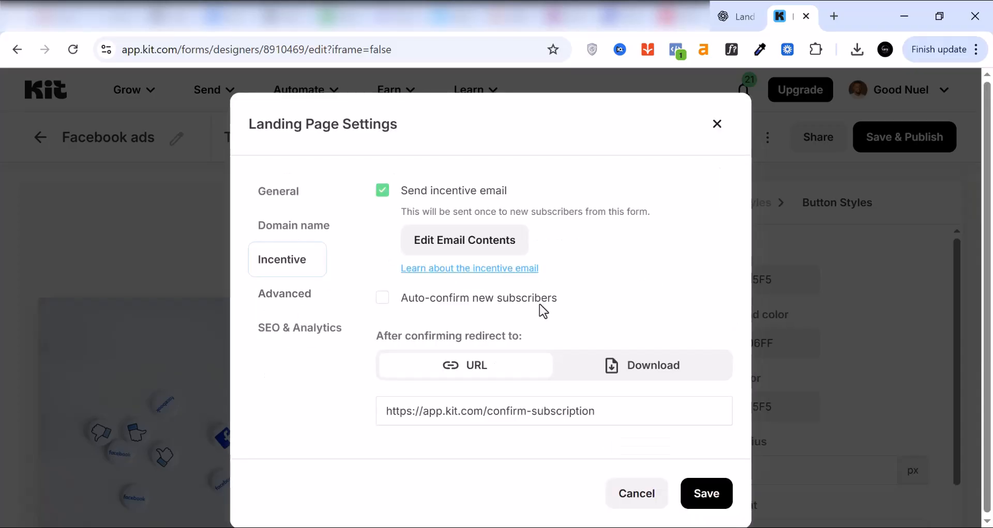
{"action": "left_click", "coordinate": [609, 366]}
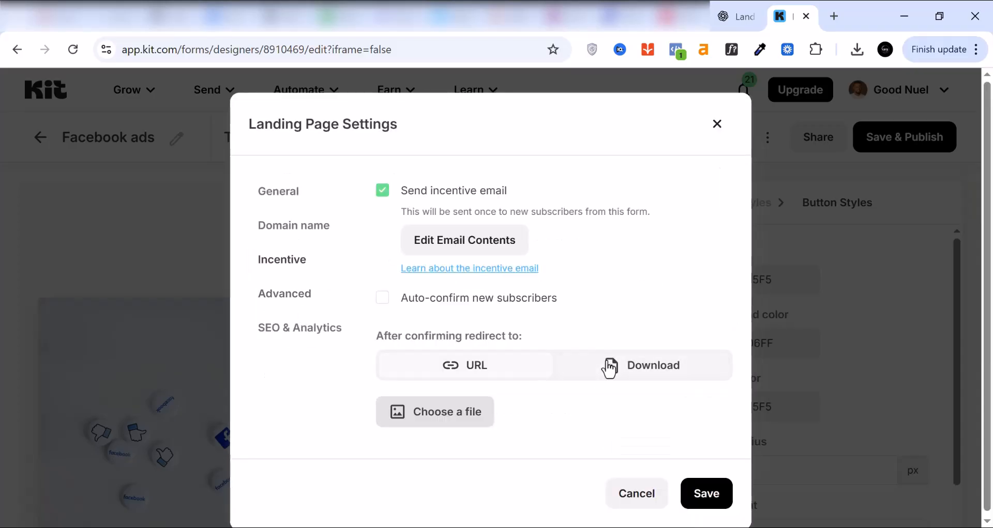
{"action": "left_click", "coordinate": [439, 421]}
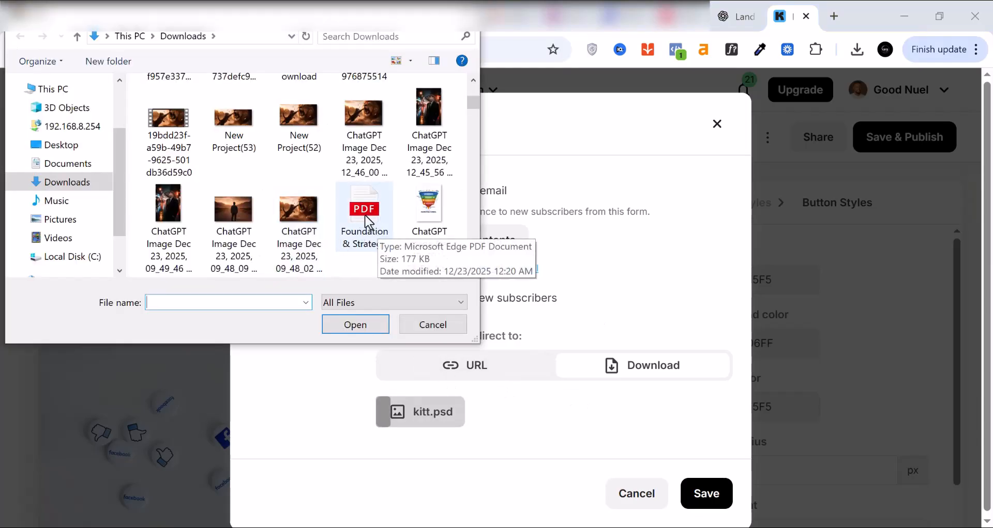
{"action": "left_click", "coordinate": [365, 215]}
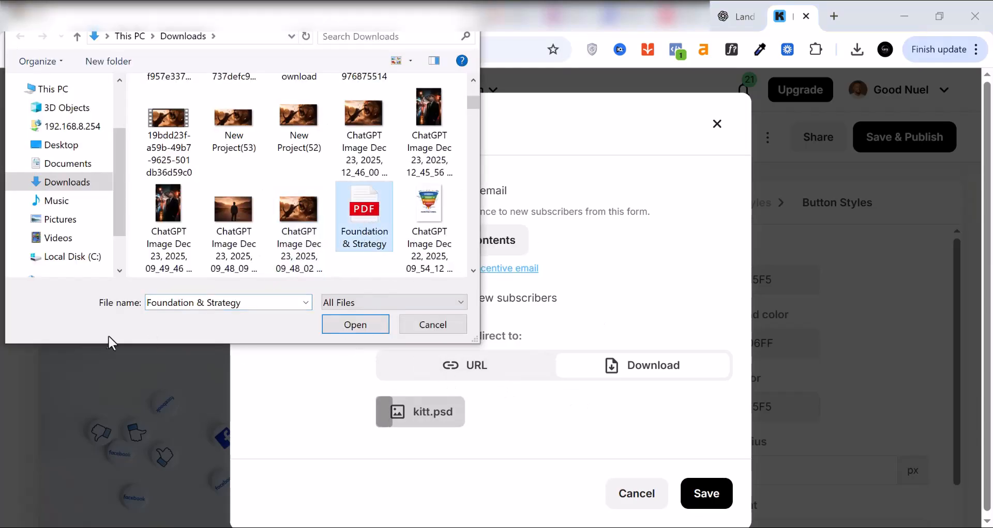
{"action": "left_click", "coordinate": [362, 324]}
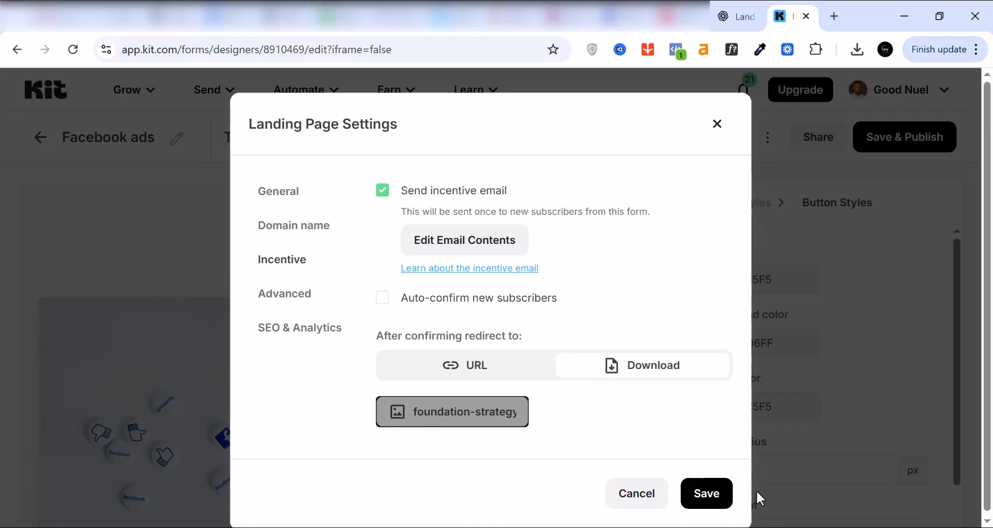
{"action": "left_click", "coordinate": [713, 501]}
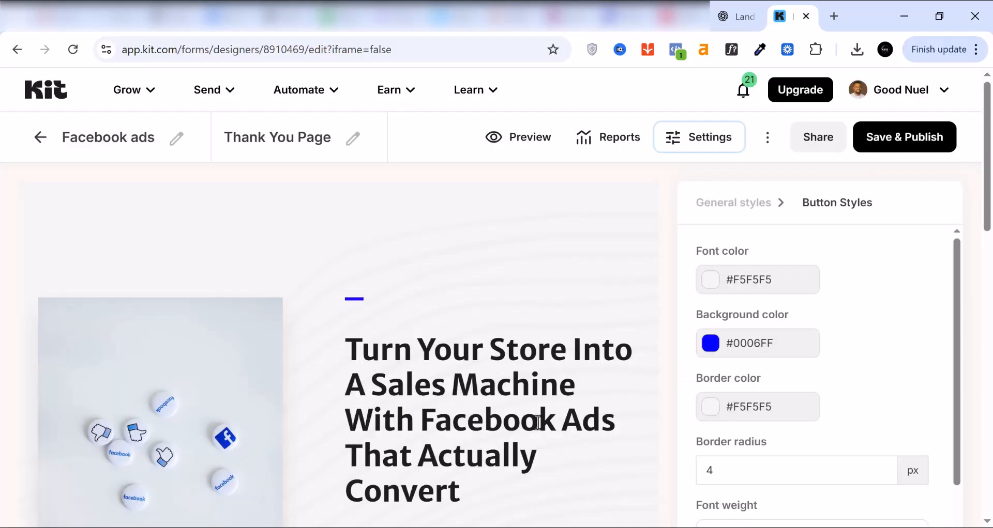
Step: Check the headline, body text and signup form once more, and save and publish the landing page
{"action": "scroll", "coordinate": [538, 423], "scroll_direction": "down", "scroll_amount": 8}
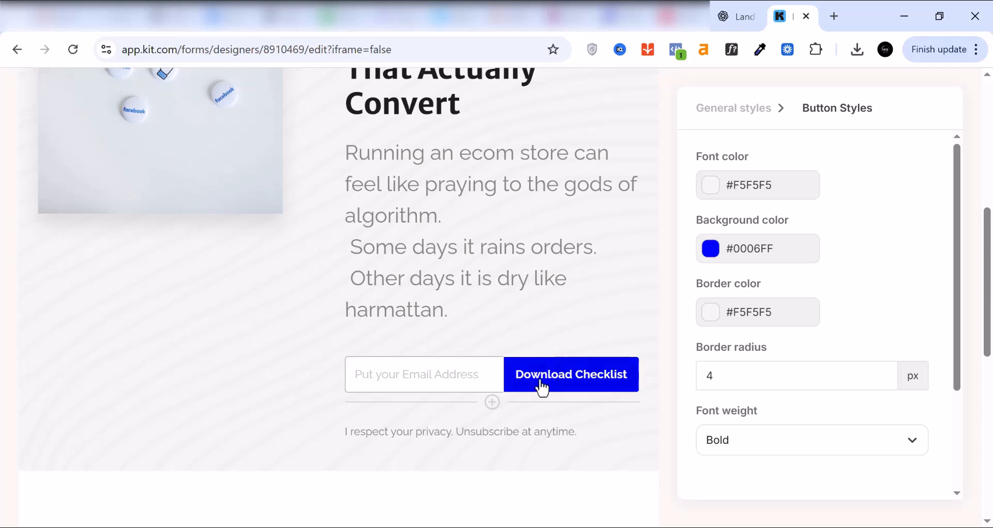
{"action": "scroll", "coordinate": [442, 385], "scroll_direction": "up", "scroll_amount": 8}
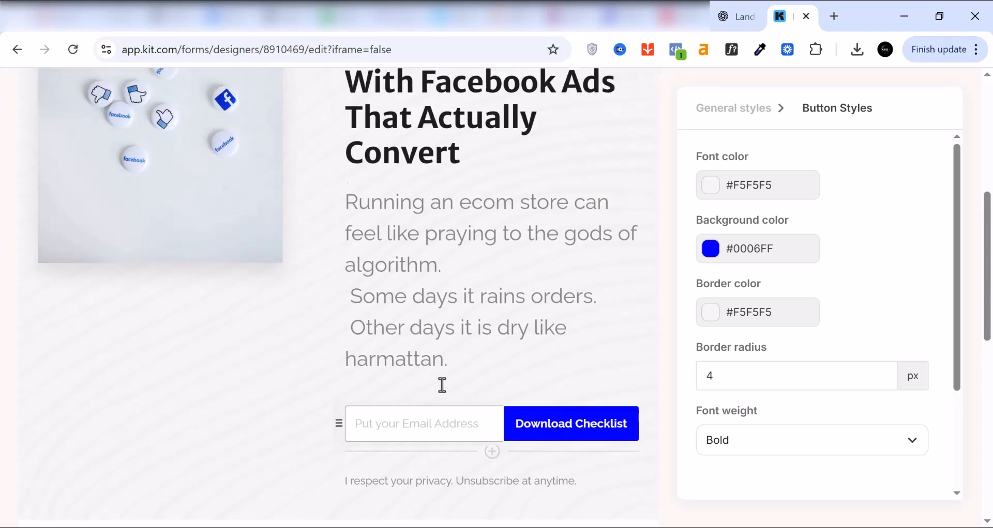
{"action": "left_click", "coordinate": [906, 137]}
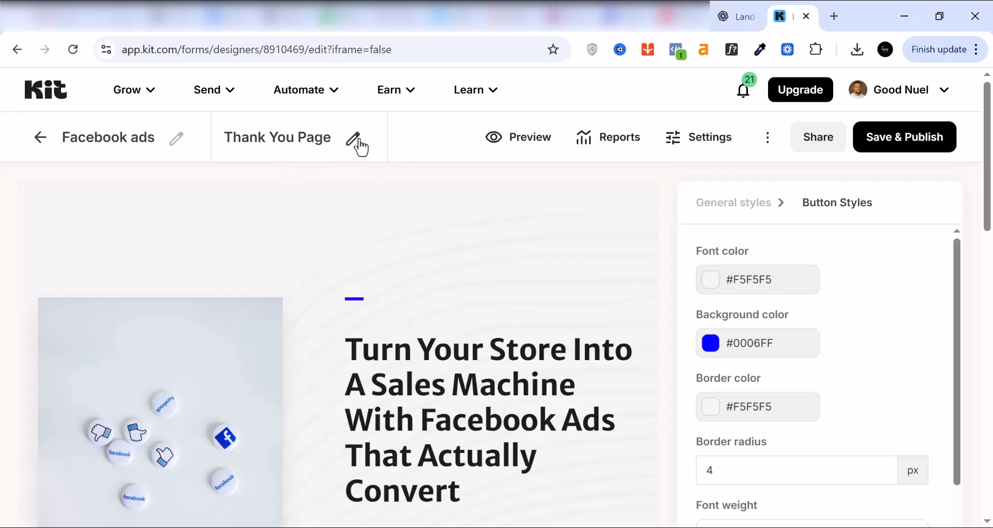
Step: Preview the full landing page from the headline down to the footer, and exit the preview
{"action": "left_click", "coordinate": [527, 147]}
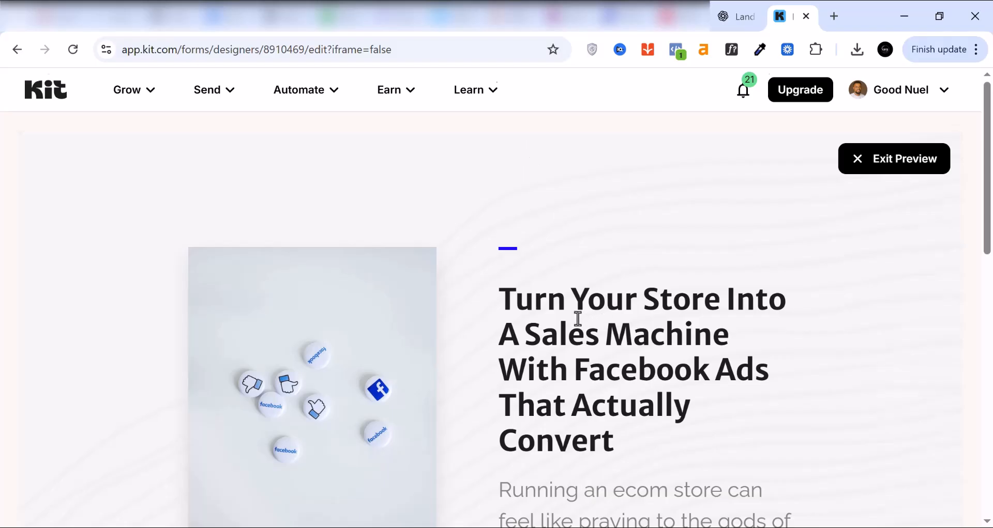
{"action": "scroll", "coordinate": [577, 315], "scroll_direction": "down", "scroll_amount": 3}
{"action": "scroll", "coordinate": [574, 305], "scroll_direction": "down", "scroll_amount": 10}
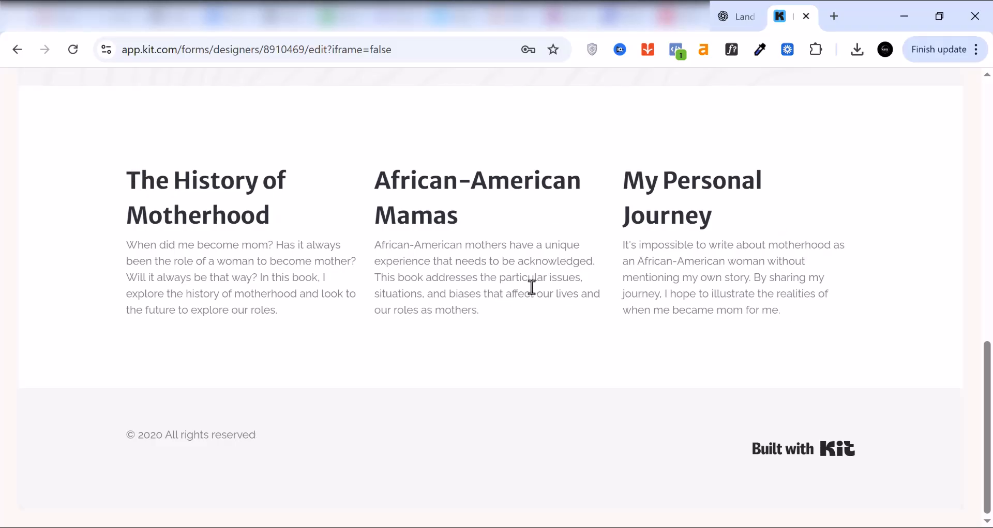
{"action": "scroll", "coordinate": [532, 289], "scroll_direction": "up", "scroll_amount": 1}
{"action": "scroll", "coordinate": [535, 293], "scroll_direction": "up", "scroll_amount": 10}
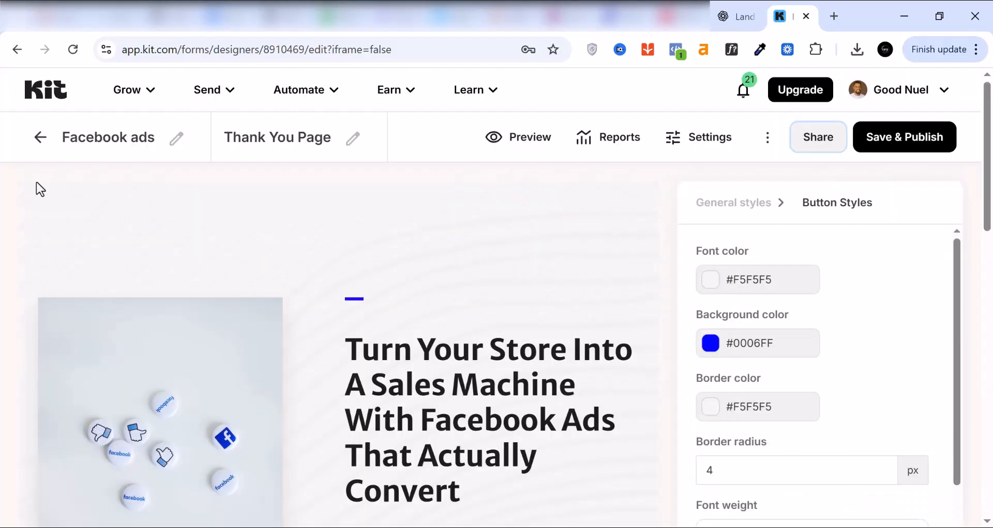
Step: Copy the landing page's share link and open the published page in an incognito window
{"action": "left_click", "coordinate": [817, 144]}
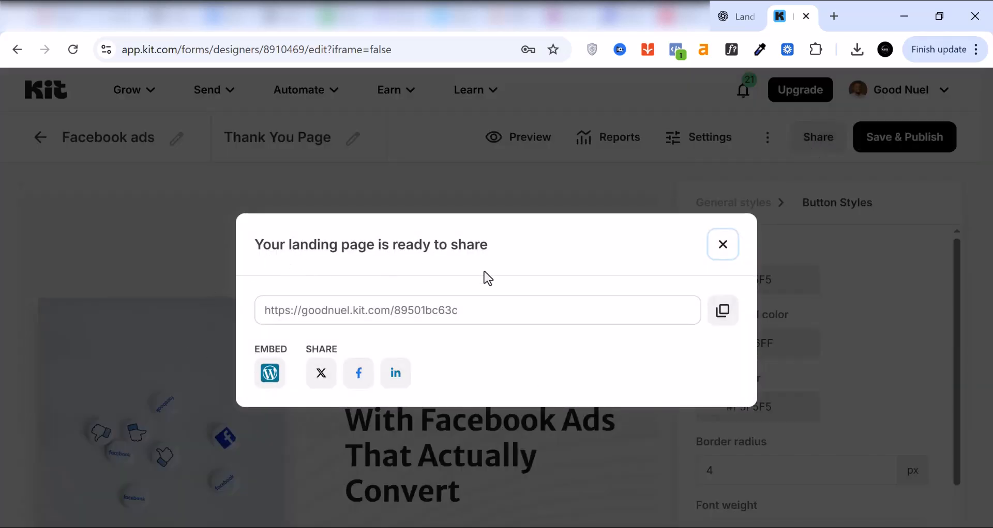
{"action": "left_click", "coordinate": [723, 313]}
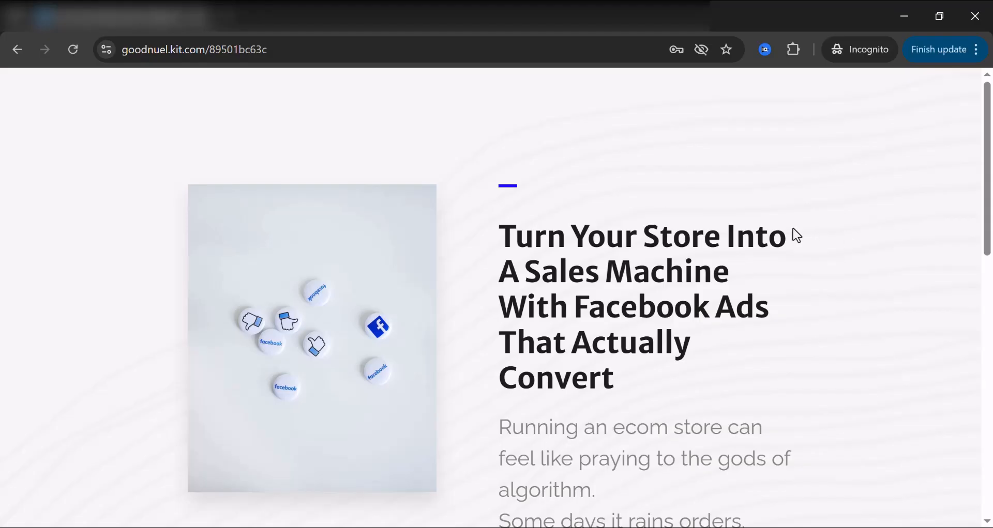
Step: Review the live page down to the signup form, enter an email address and submit it to download the checklist
{"action": "scroll", "coordinate": [793, 234], "scroll_direction": "down", "scroll_amount": 2}
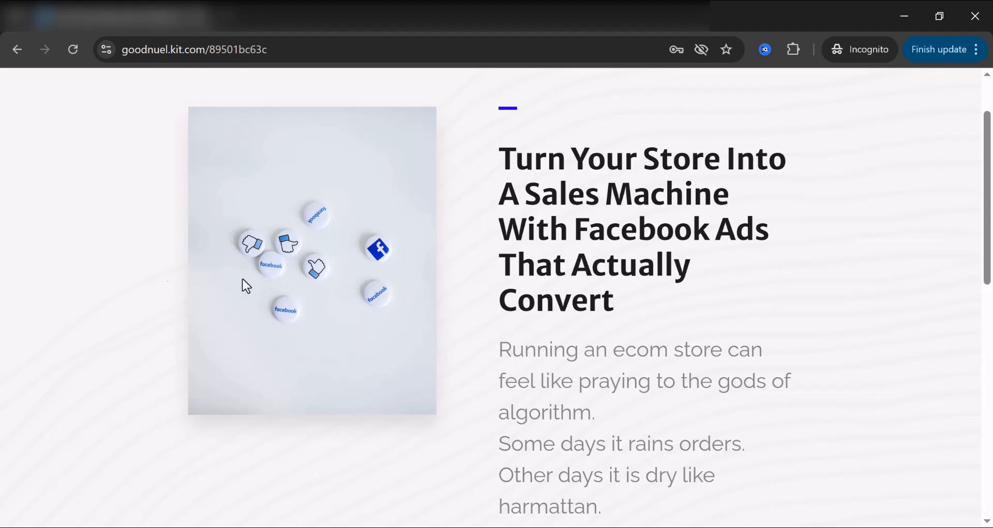
{"action": "scroll", "coordinate": [495, 365], "scroll_direction": "down", "scroll_amount": 1}
{"action": "scroll", "coordinate": [495, 364], "scroll_direction": "down", "scroll_amount": 1}
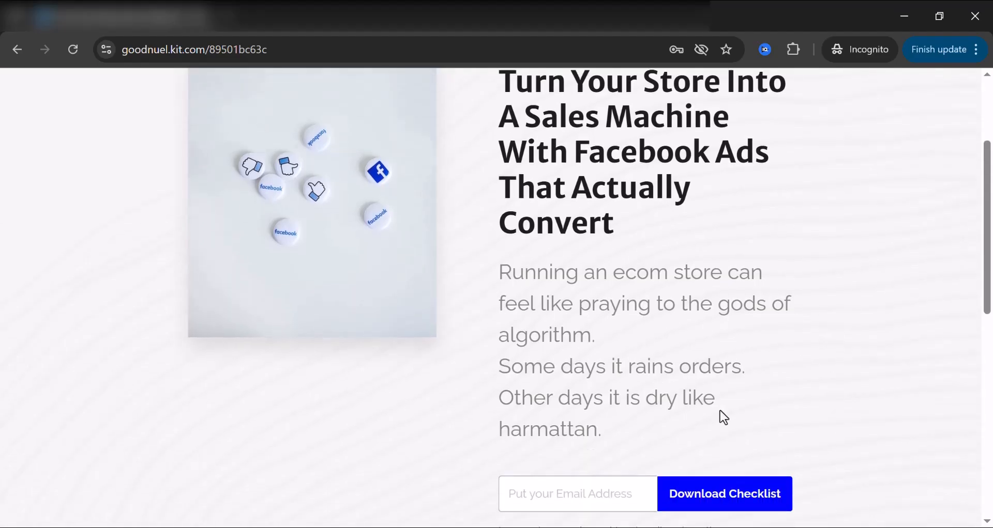
{"action": "scroll", "coordinate": [710, 411], "scroll_direction": "down", "scroll_amount": 1}
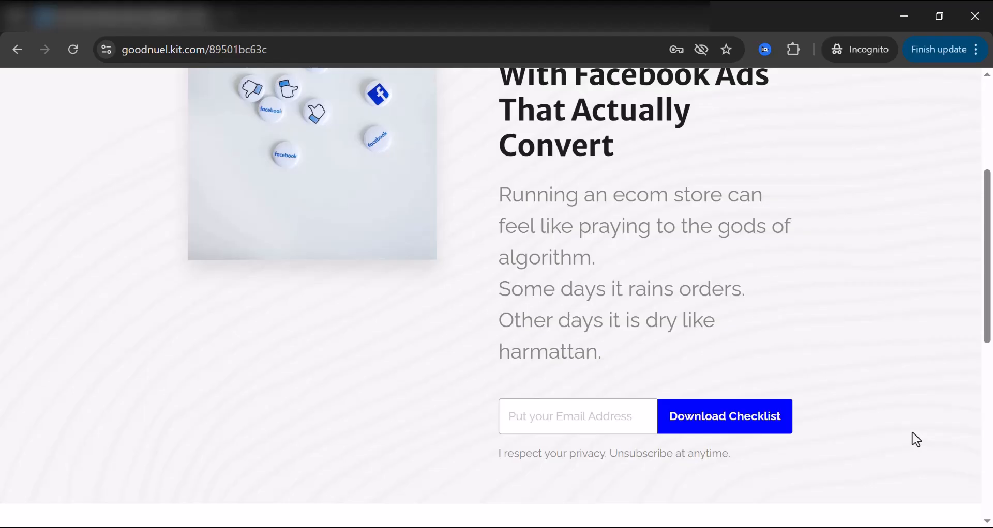
{"action": "left_click", "coordinate": [548, 418]}
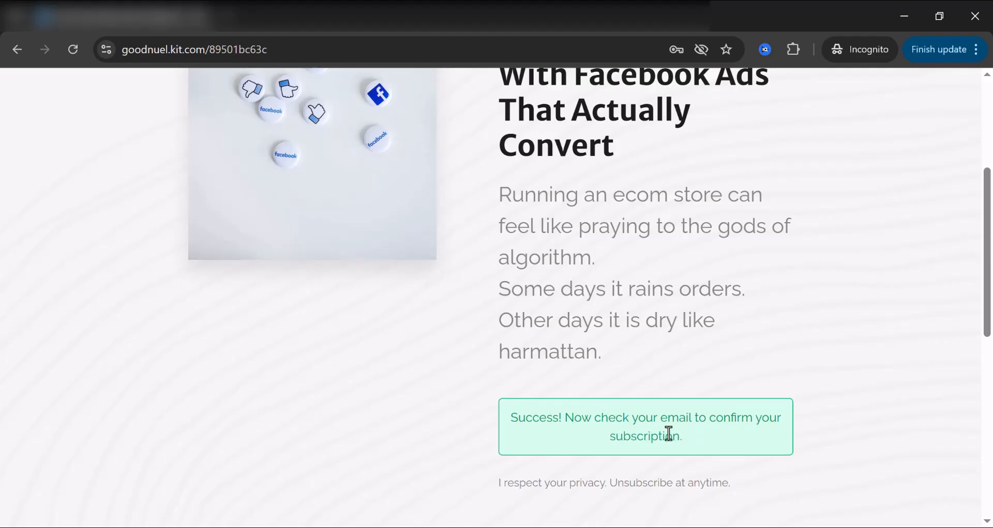
Step: Switch to Gmail and open the "Important: confirm your subscription" email in the Spam folder
{"action": "key", "text": "alt+Tab"}
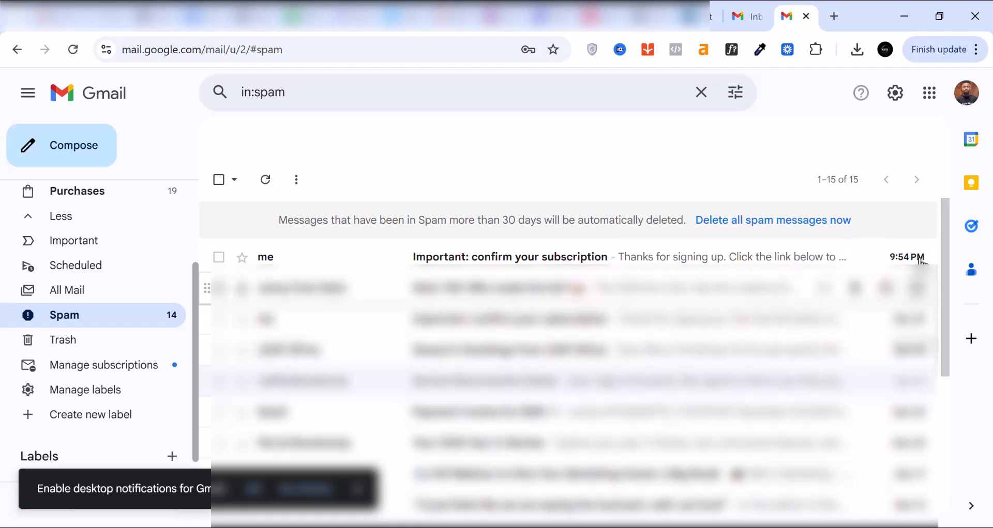
{"action": "left_click", "coordinate": [500, 259]}
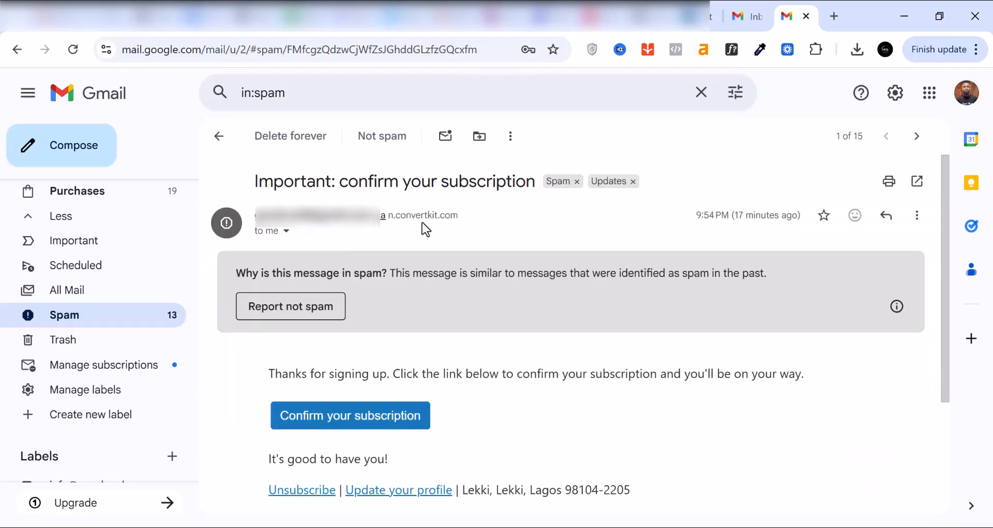